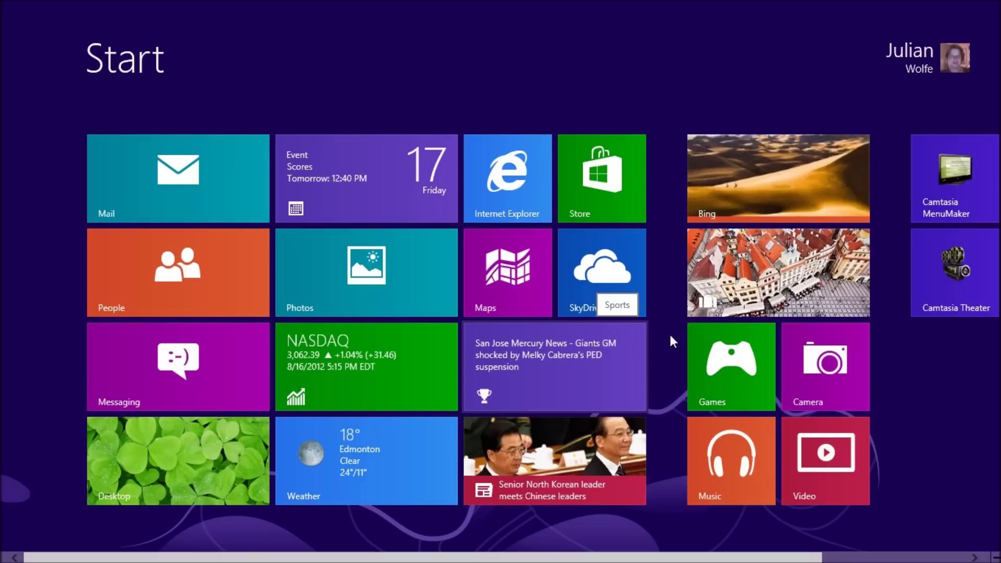
Open the full PC settings from the Start screen.
mouse_move(999, 560)
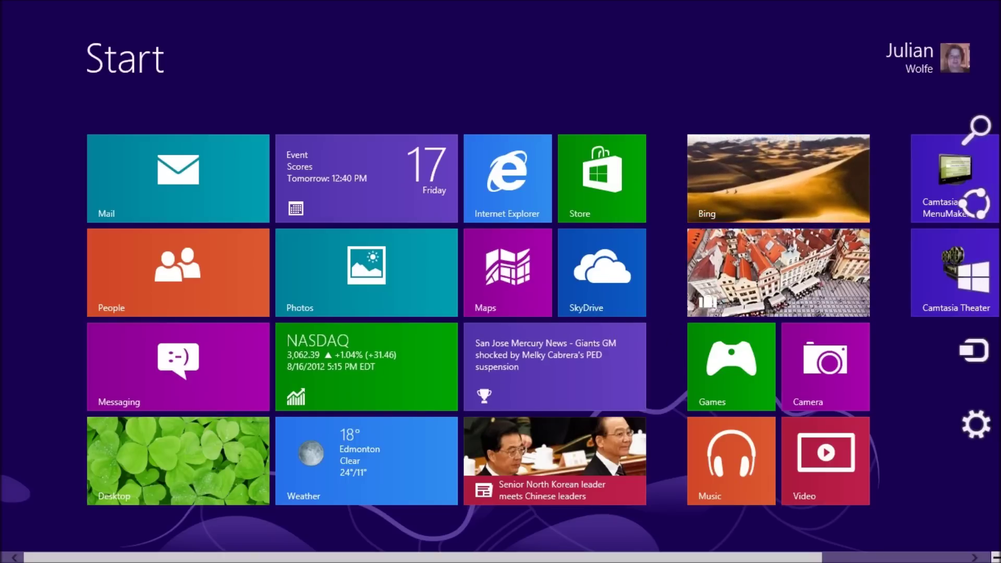
click(971, 432)
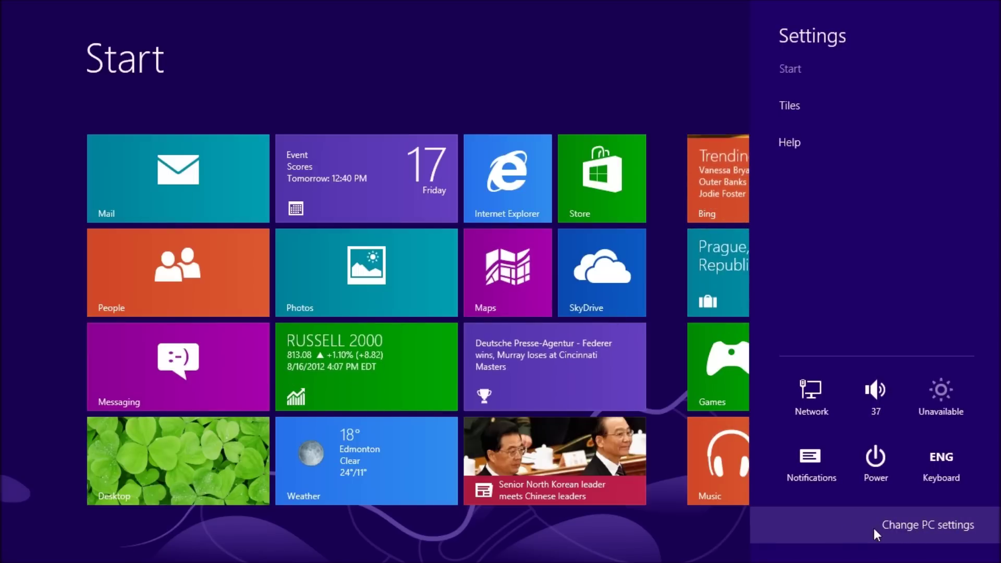
click(874, 528)
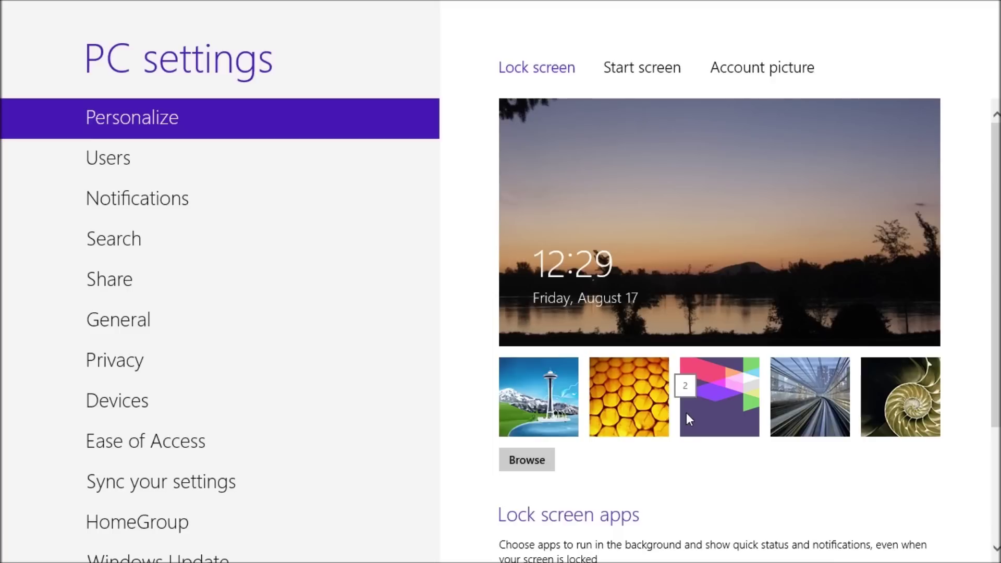
Set Weather as the lock screen app that displays detailed status, and open the Start screen personalization options.
scroll(687, 416, down, 3)
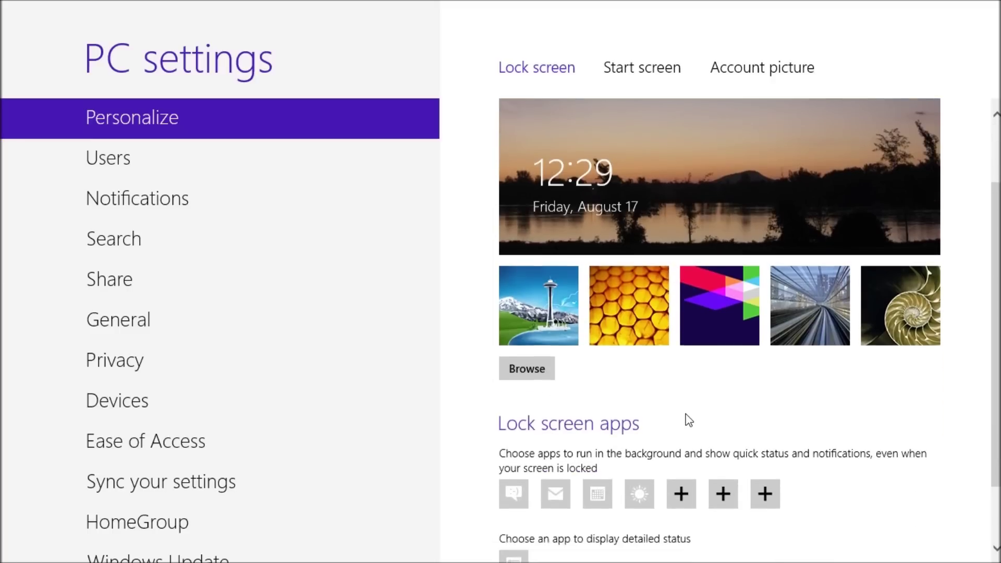
scroll(688, 420, down, 1)
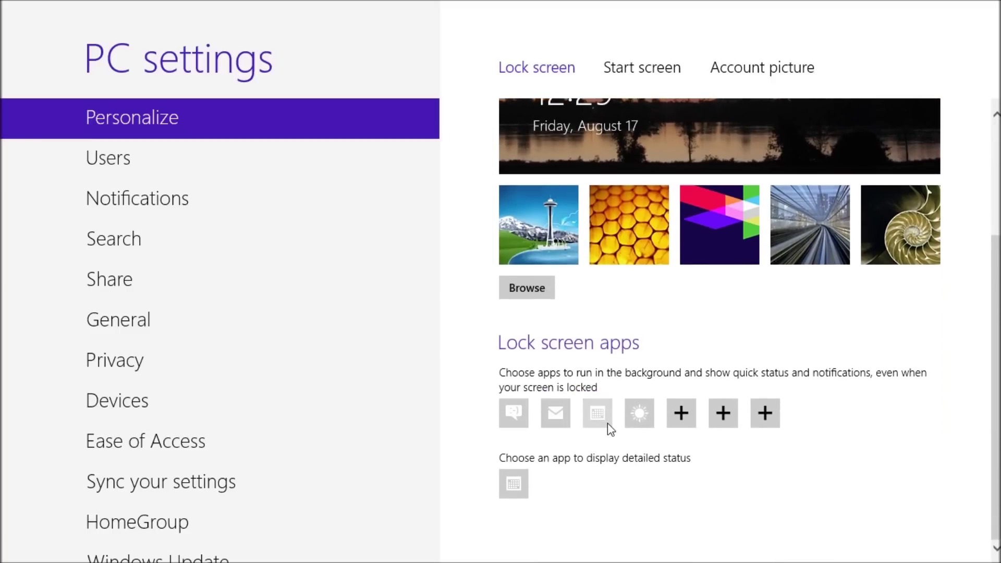
click(679, 421)
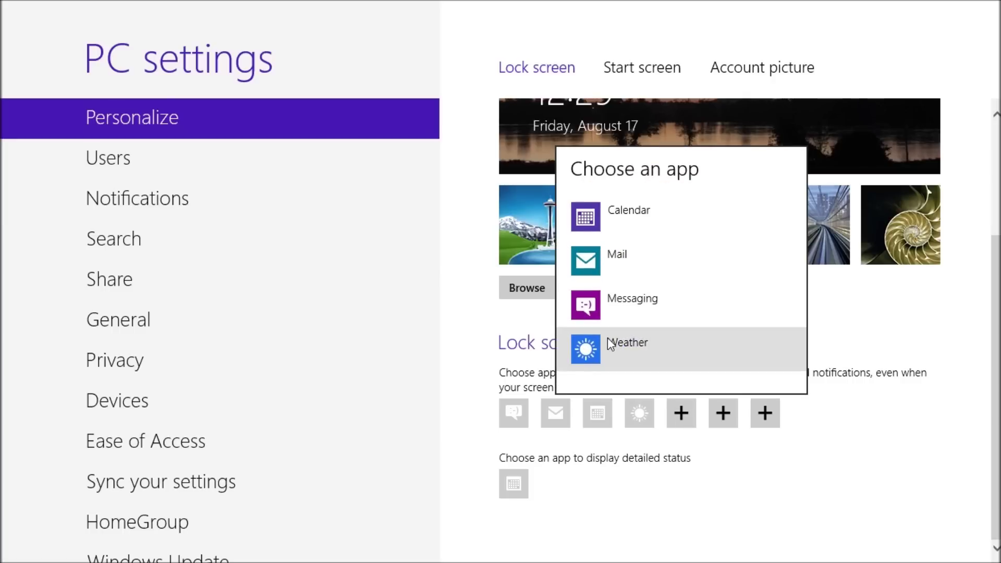
click(580, 445)
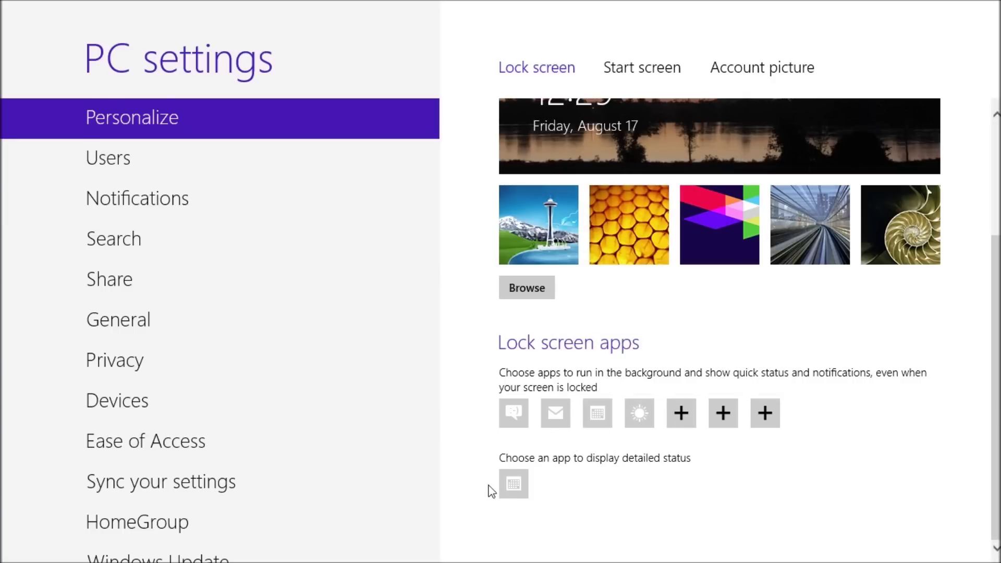
click(514, 480)
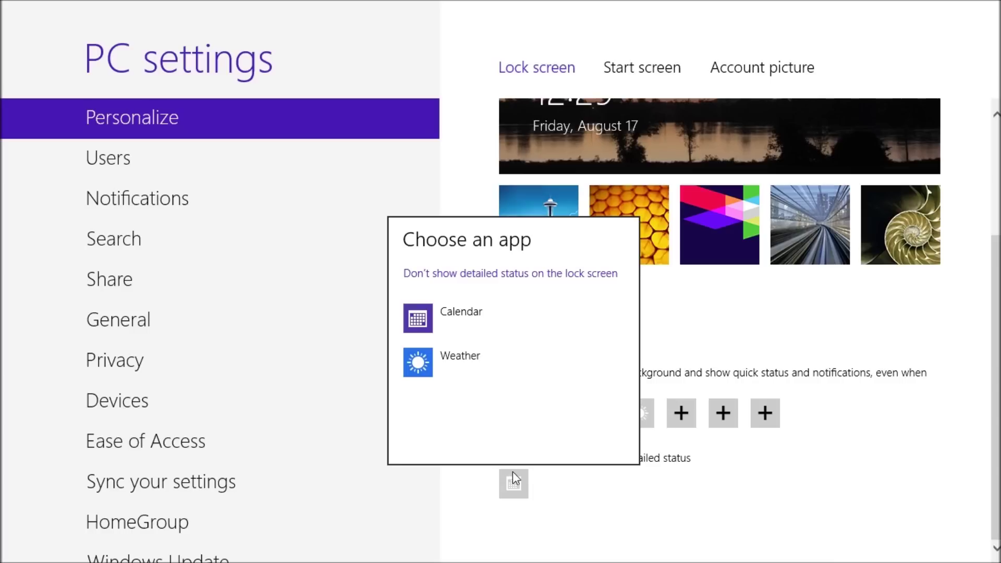
click(484, 360)
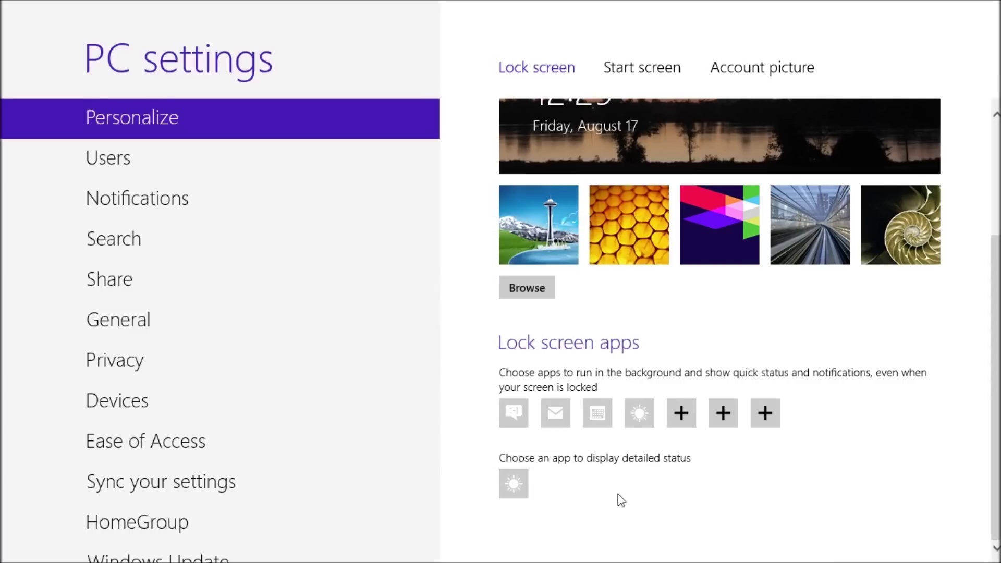
scroll(622, 500, up, 3)
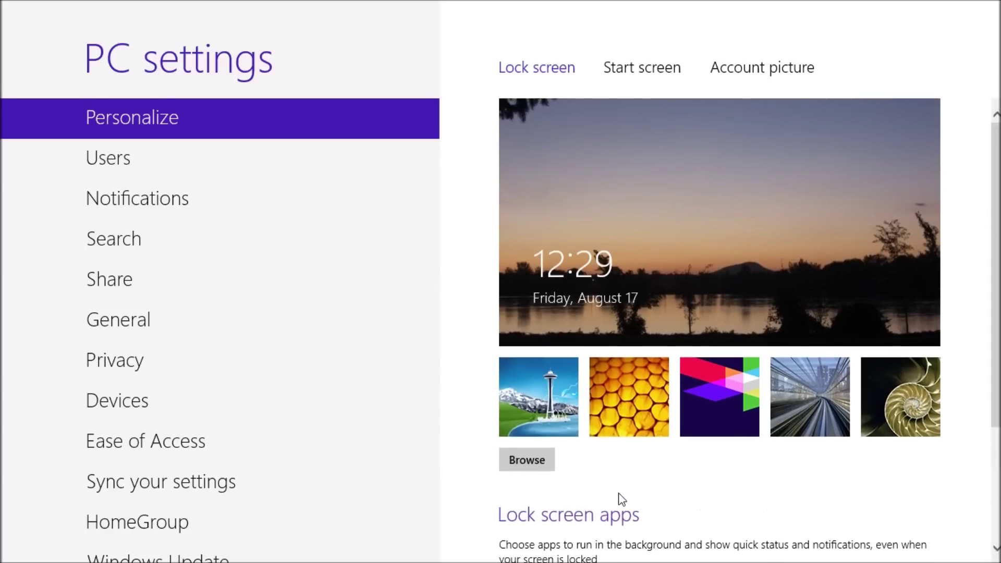
click(624, 71)
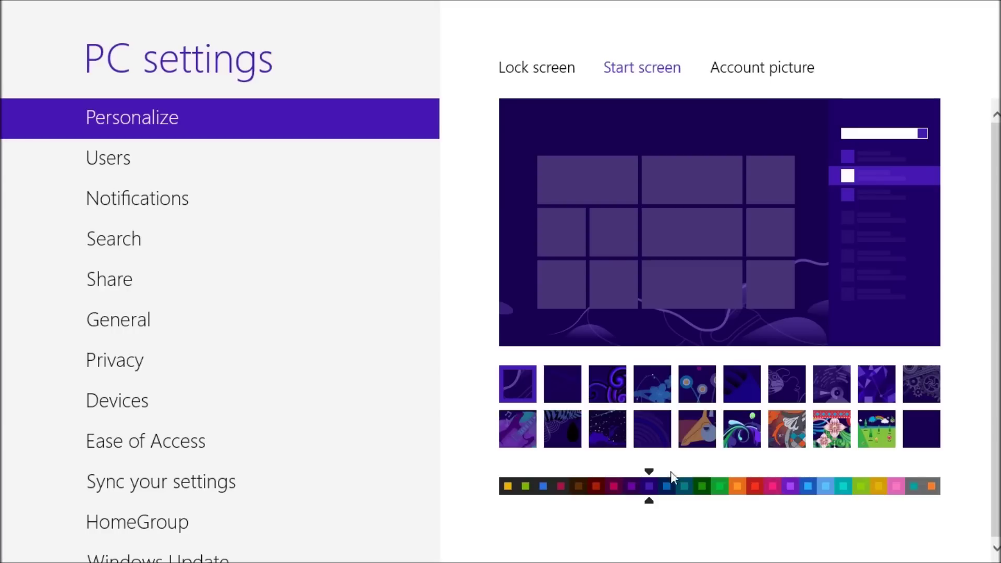
Apply the second-row plants-and-droplets background with the orange color scheme, and preview it on the Start screen.
click(562, 429)
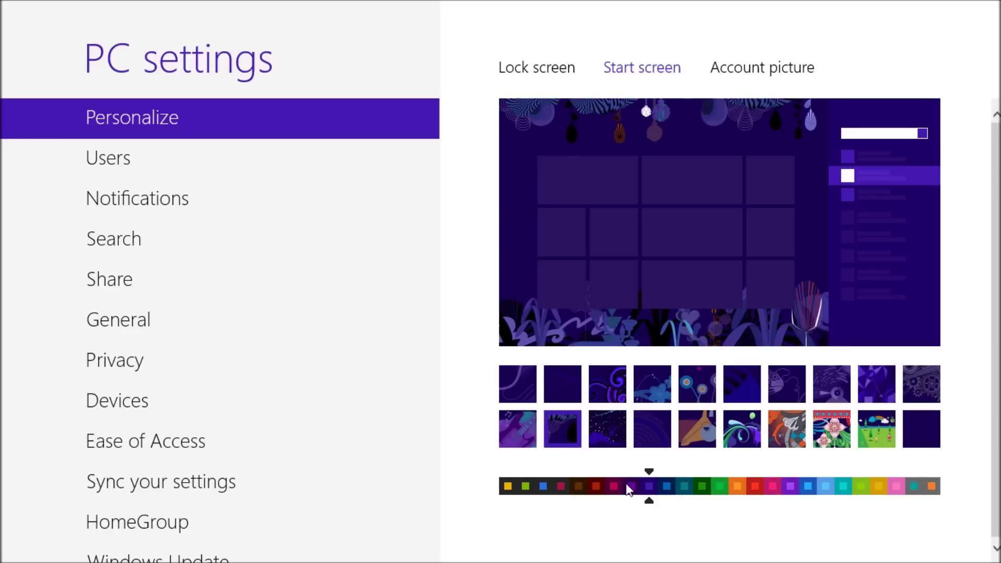
drag(651, 503, 737, 505)
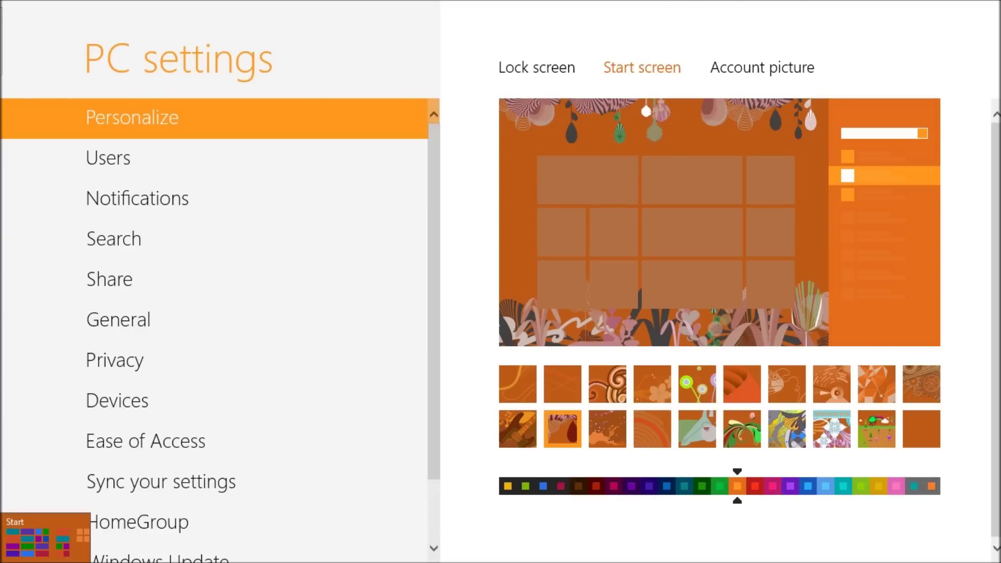
click(2, 561)
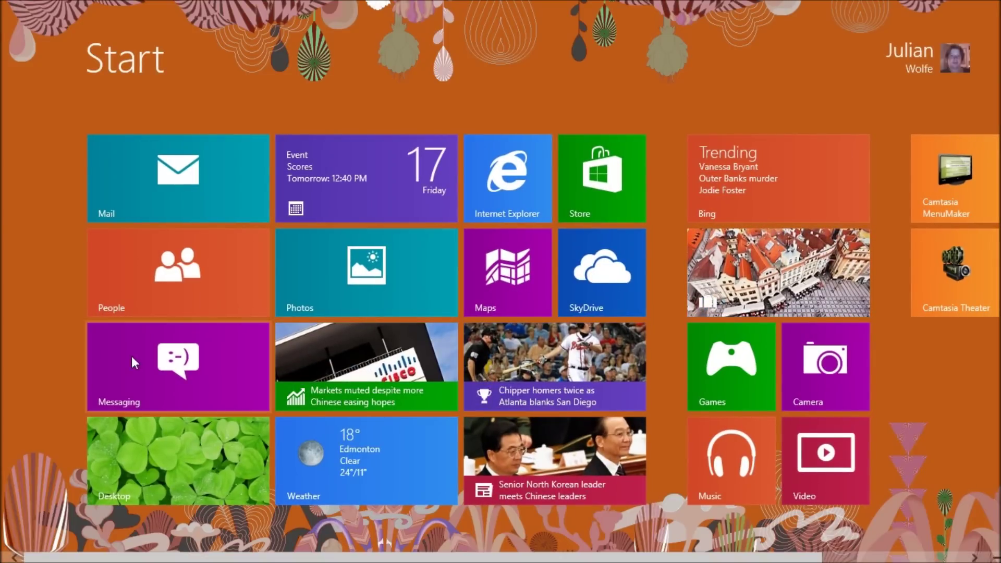
click(2, 562)
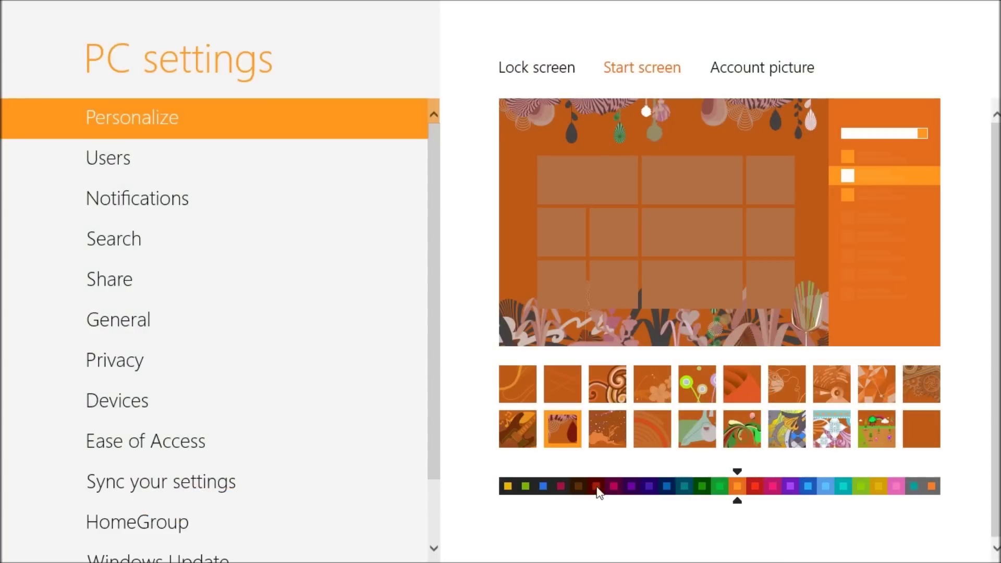
Set the color scheme back to purple and try the cartoon planets and islands background on the Start screen.
click(650, 498)
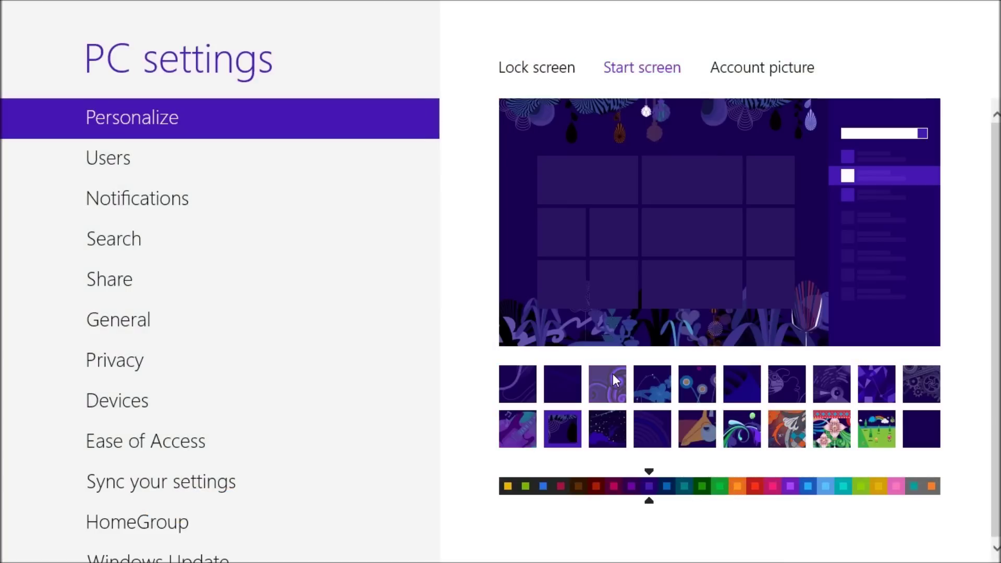
click(869, 427)
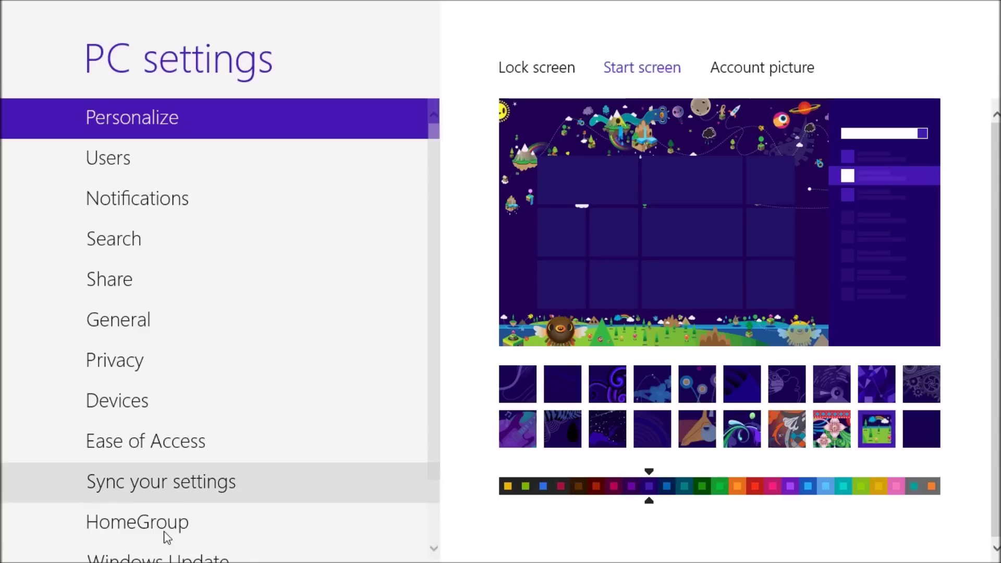
click(10, 555)
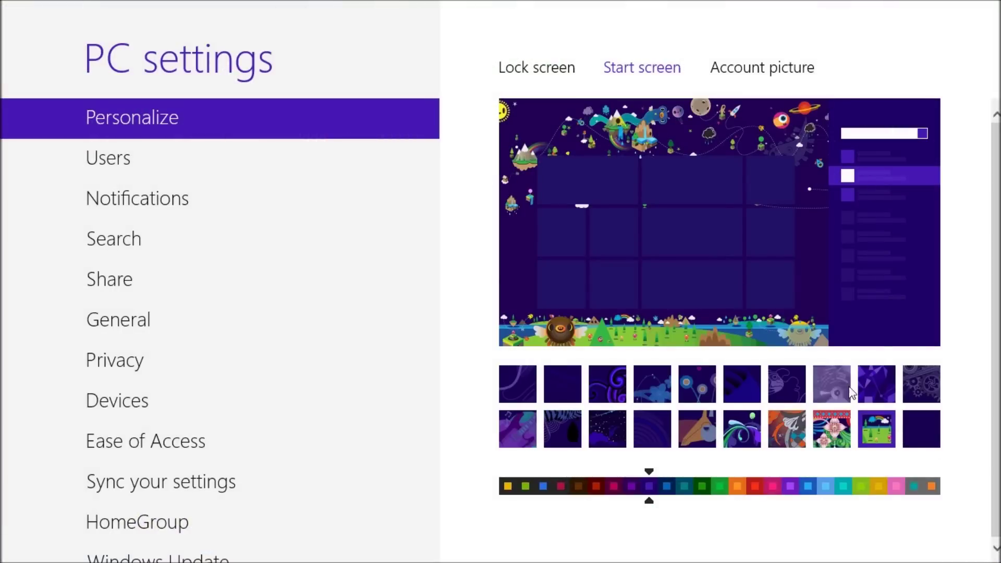
Try the purple clouds and swirls background, the first design in the second row, and preview it on the Start screen.
click(522, 433)
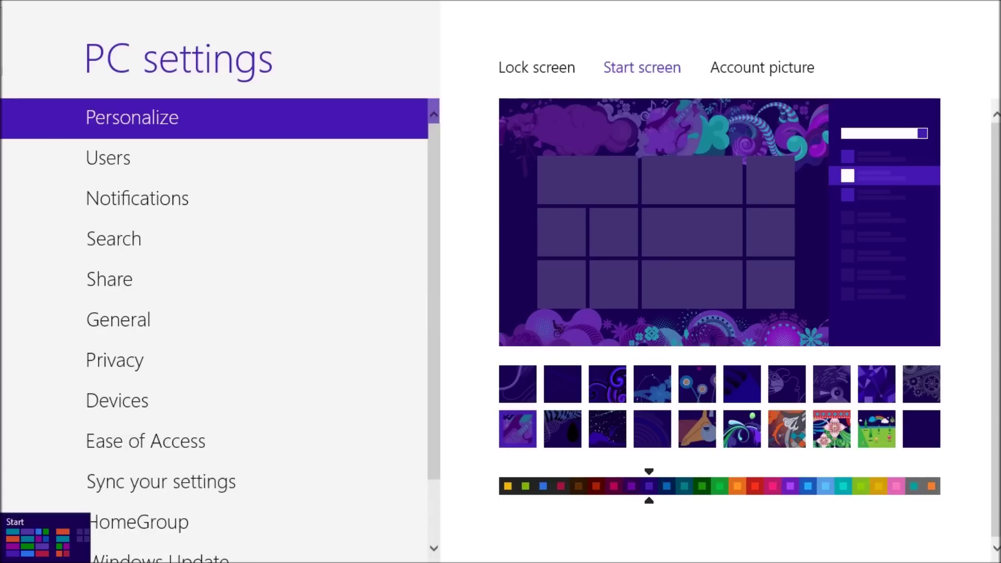
click(4, 559)
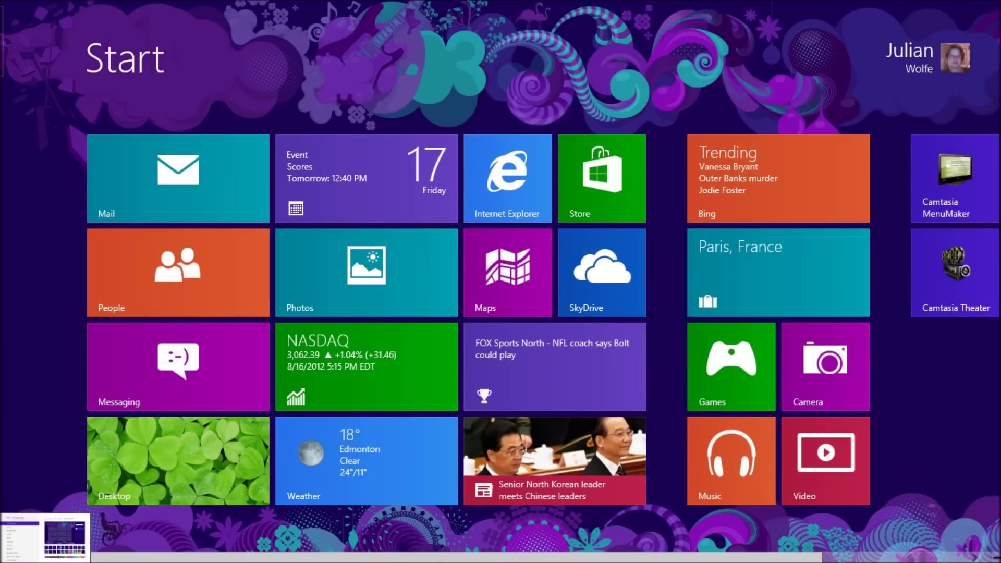
click(4, 559)
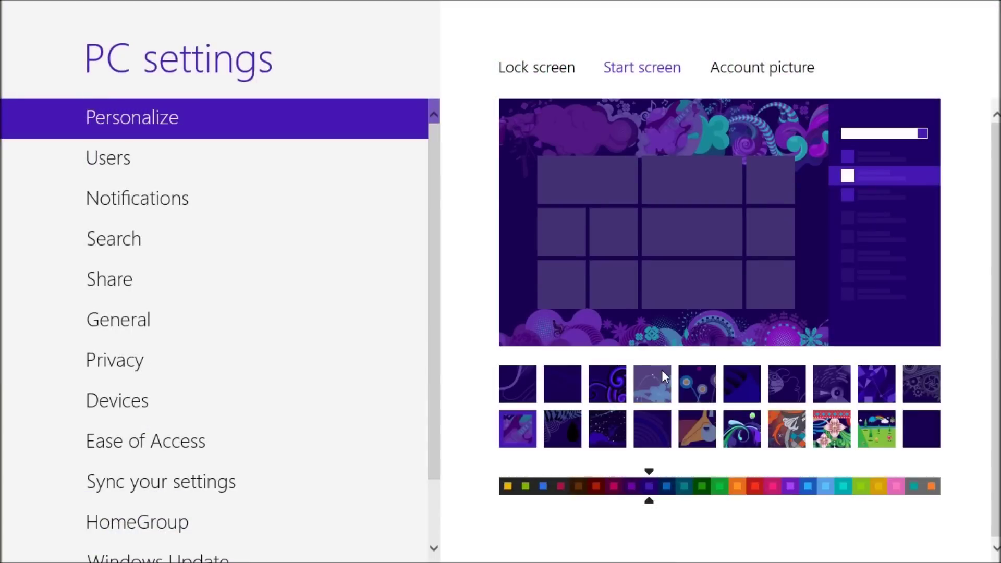
Apply the eighth background design in the first row to the Start screen and preview it.
click(840, 378)
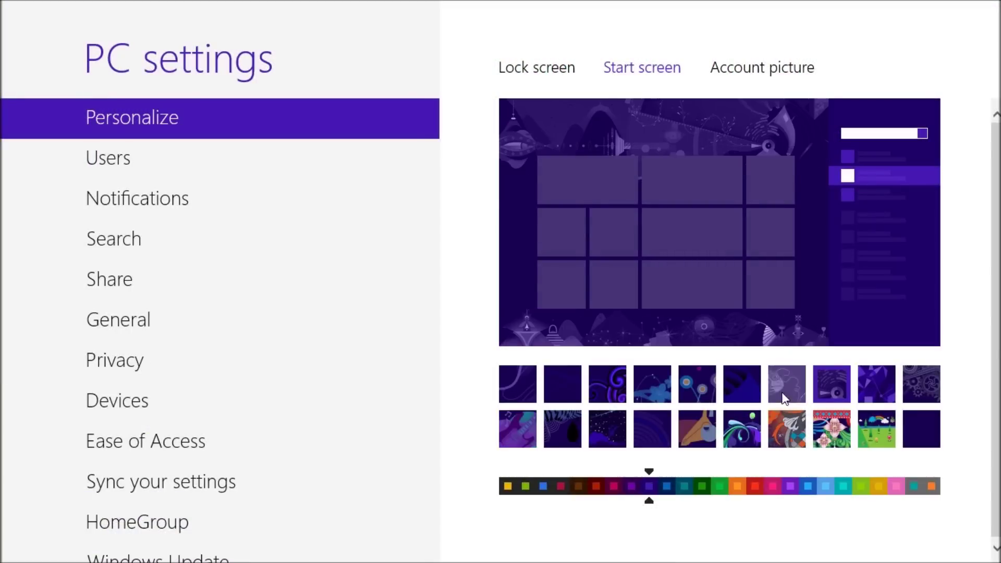
click(4, 559)
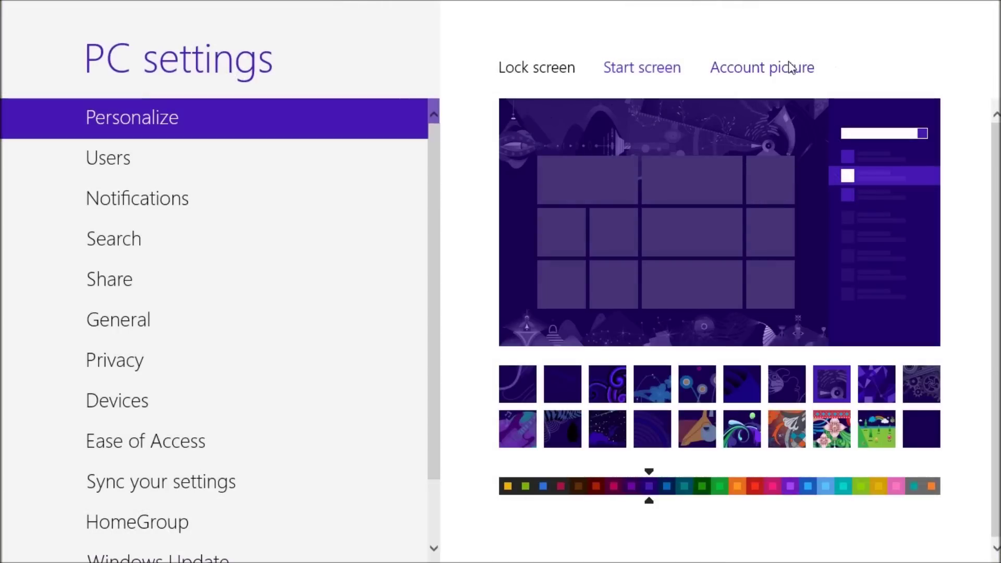
Review the account picture options, and look through the account, sign-in and other-user settings under Users.
click(791, 67)
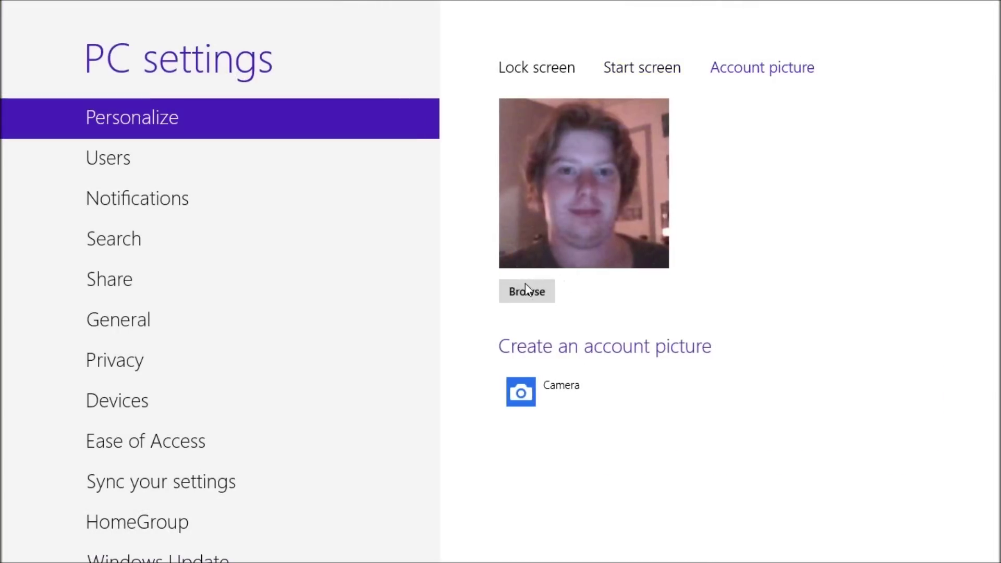
click(542, 73)
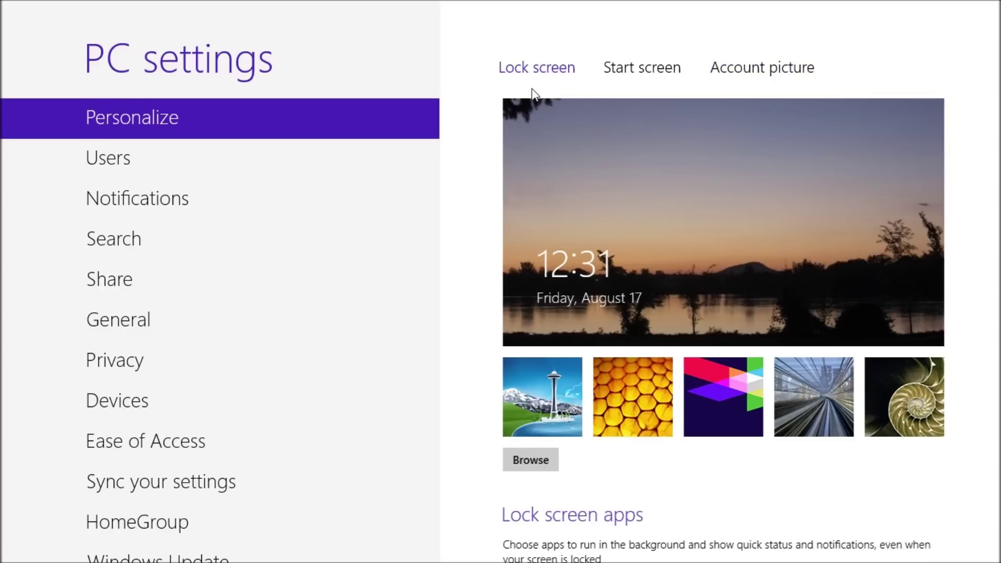
click(138, 158)
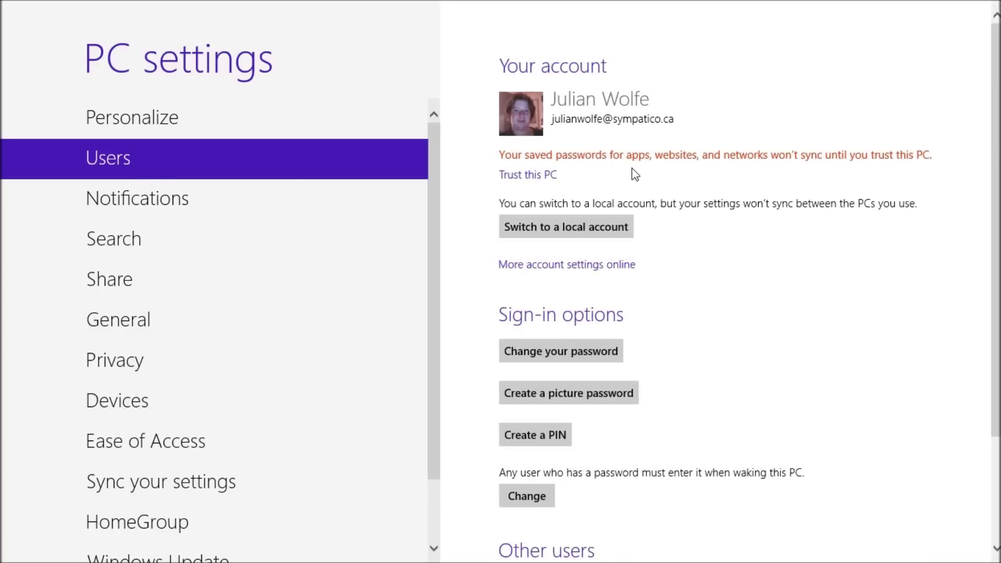
scroll(575, 281, down, 2)
scroll(575, 281, down, 1)
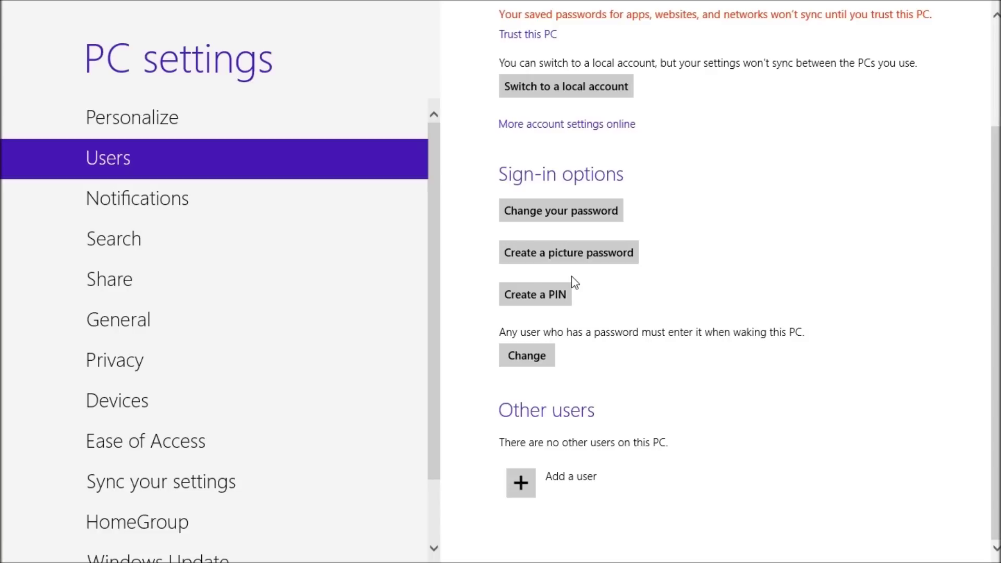
mouse_move(997, 294)
mouse_down()
mouse_move(996, 274)
mouse_move(997, 290)
mouse_up()
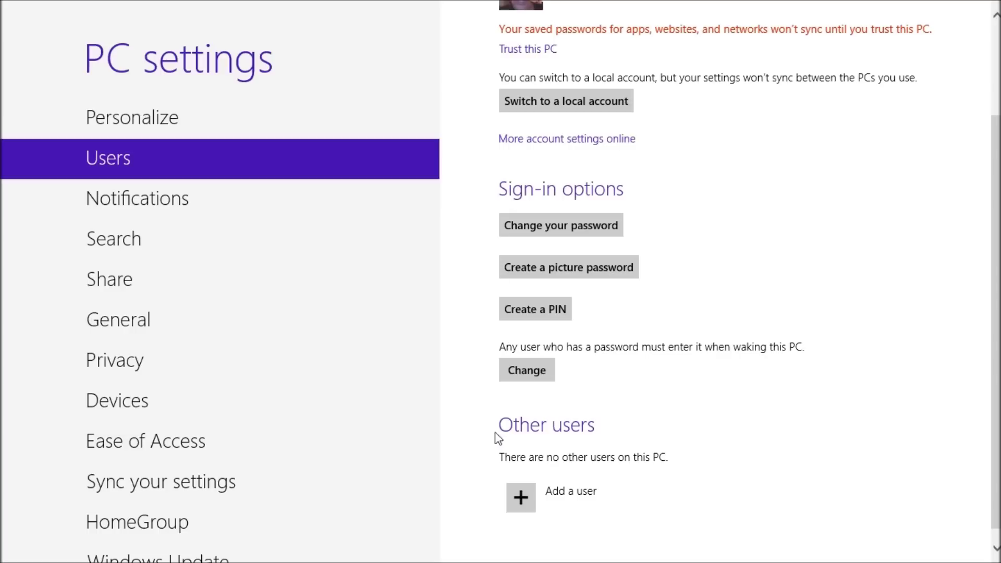
scroll(530, 374, down, 1)
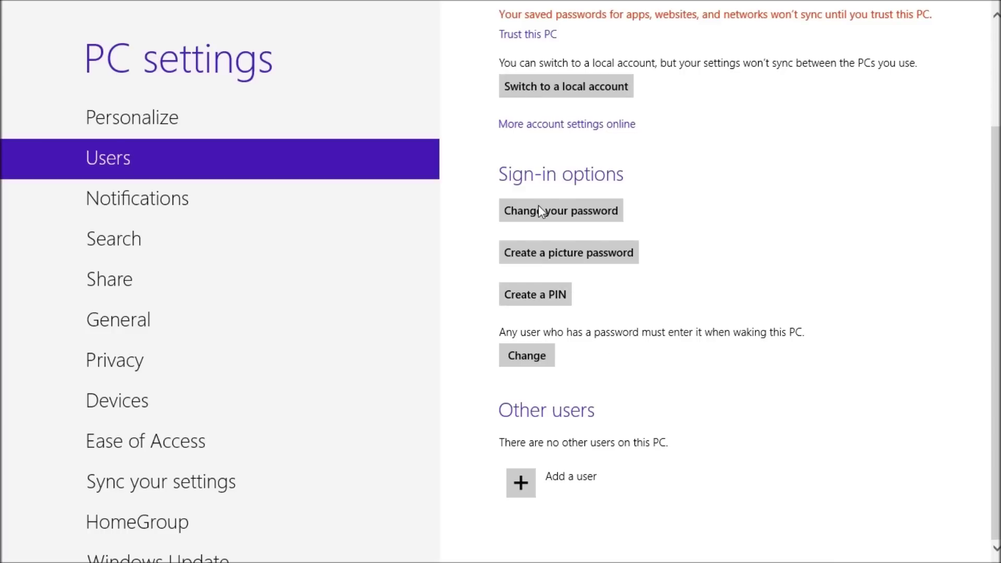
Review the general notification switches and the list of apps allowed to show notifications.
click(231, 201)
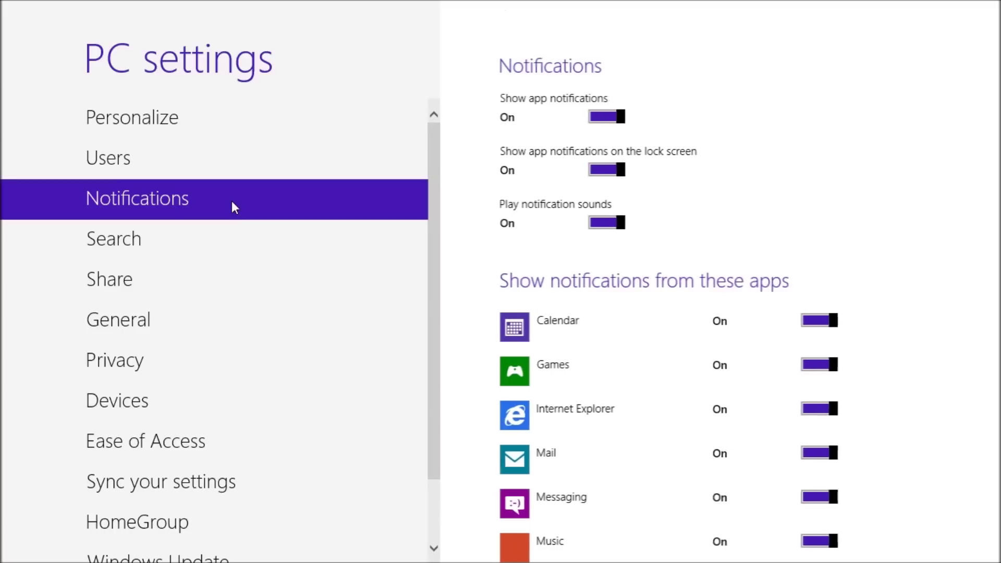
scroll(803, 176, down, 3)
scroll(803, 176, down, 1)
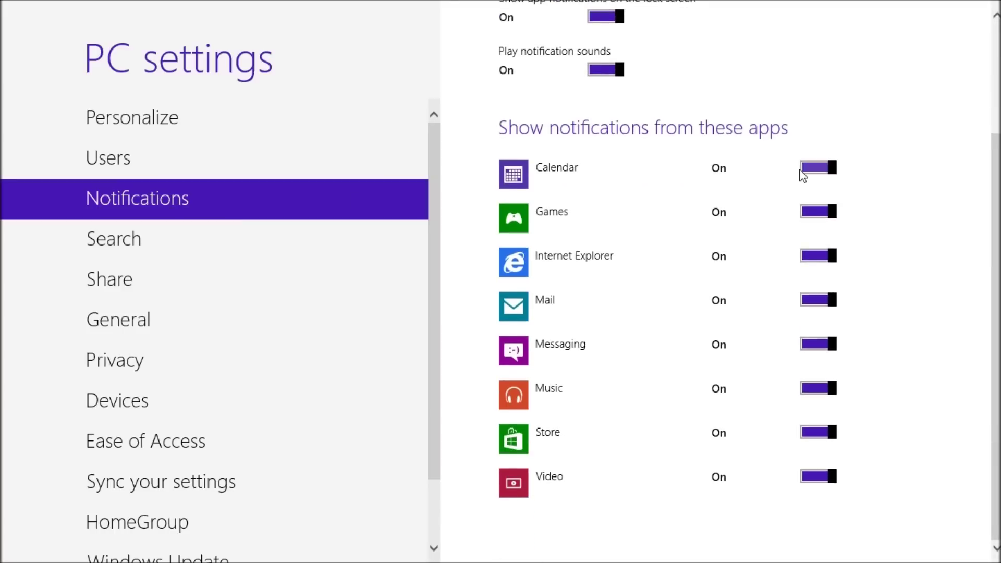
scroll(803, 176, up, 3)
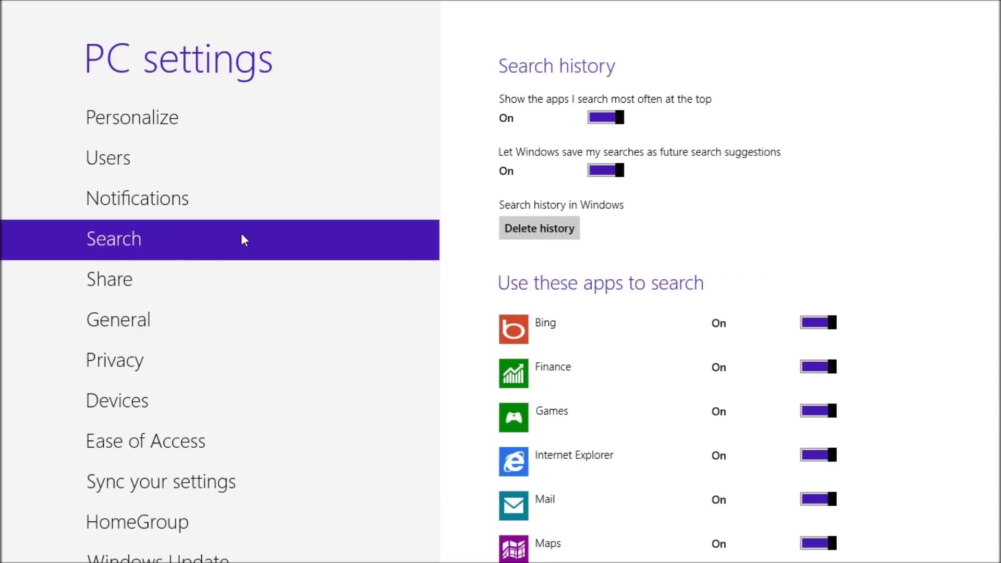
Examine the search history options and the apps used to search, and open the Share settings.
scroll(660, 308, down, 8)
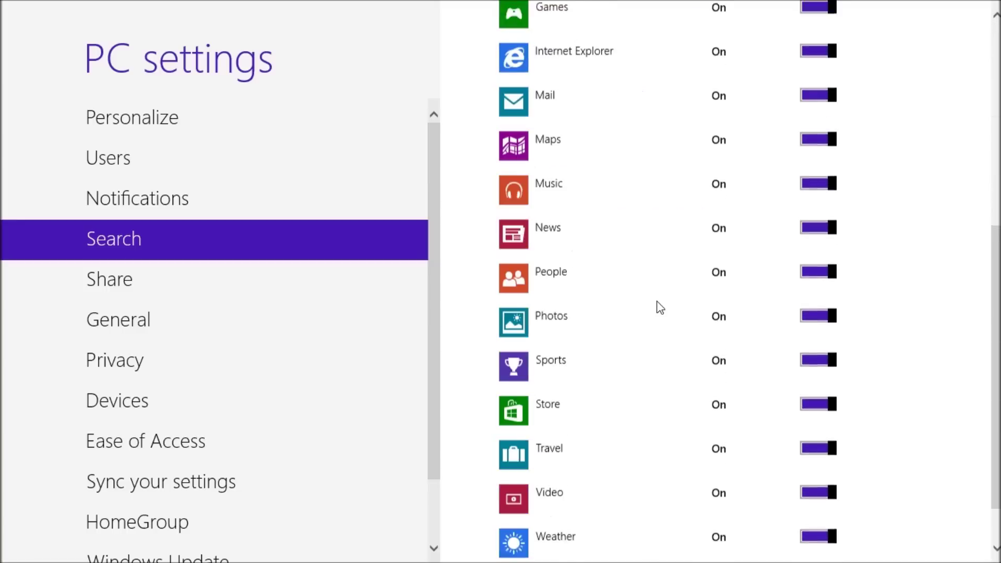
scroll(660, 308, up, 5)
scroll(660, 308, up, 4)
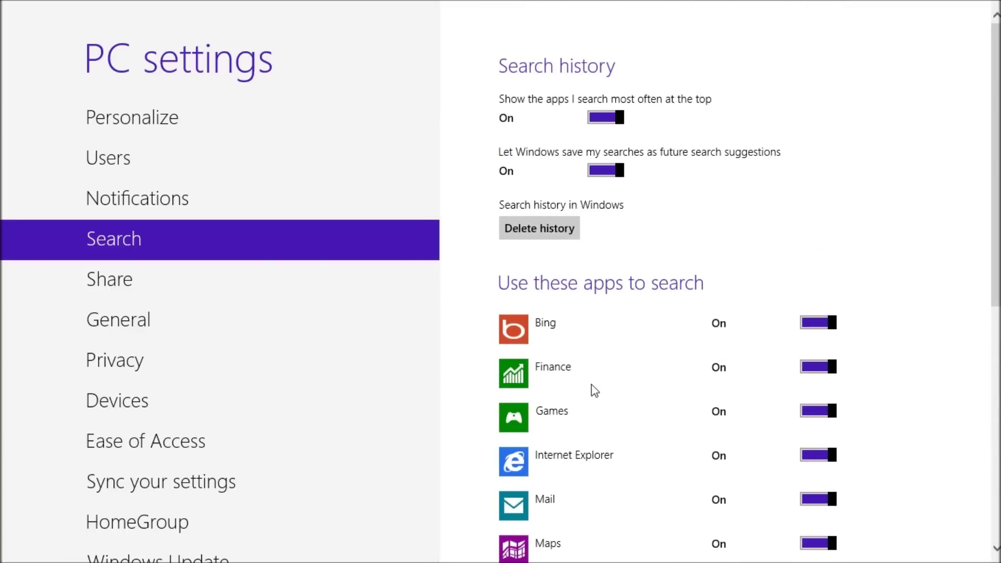
scroll(715, 373, down, 3)
click(151, 290)
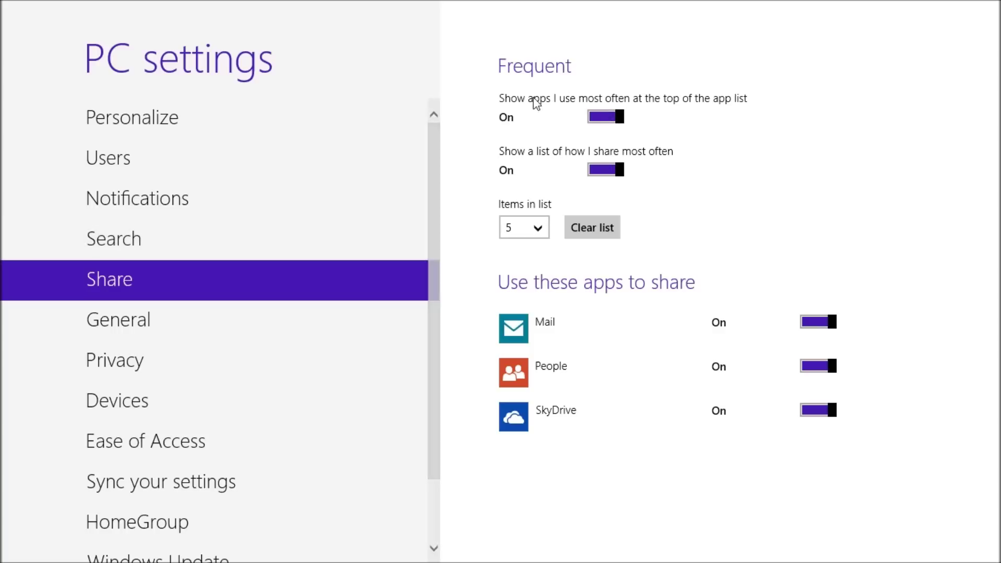
Set the time zone in the General settings to (UTC-05:00) Eastern Time (US & Canada).
click(201, 311)
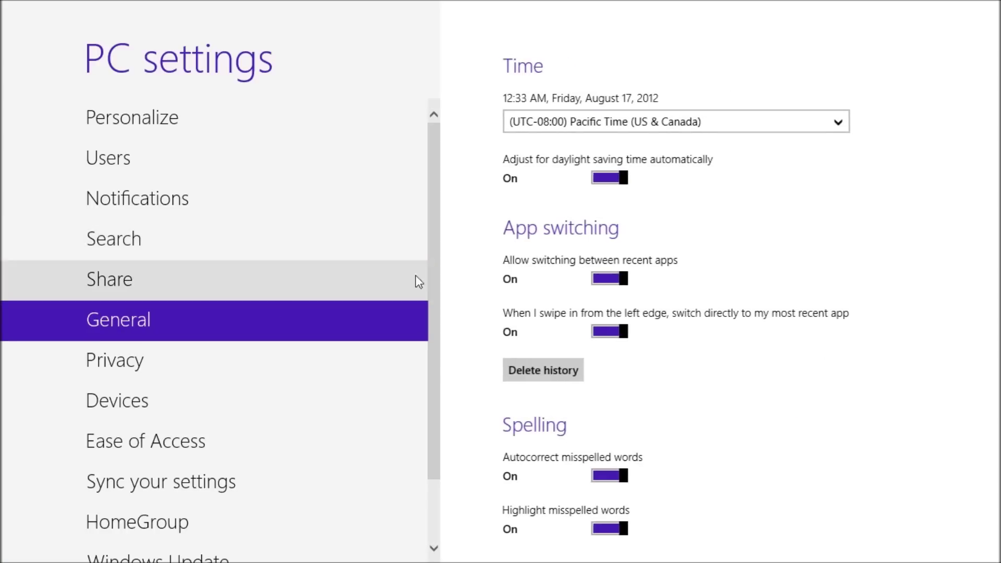
click(772, 122)
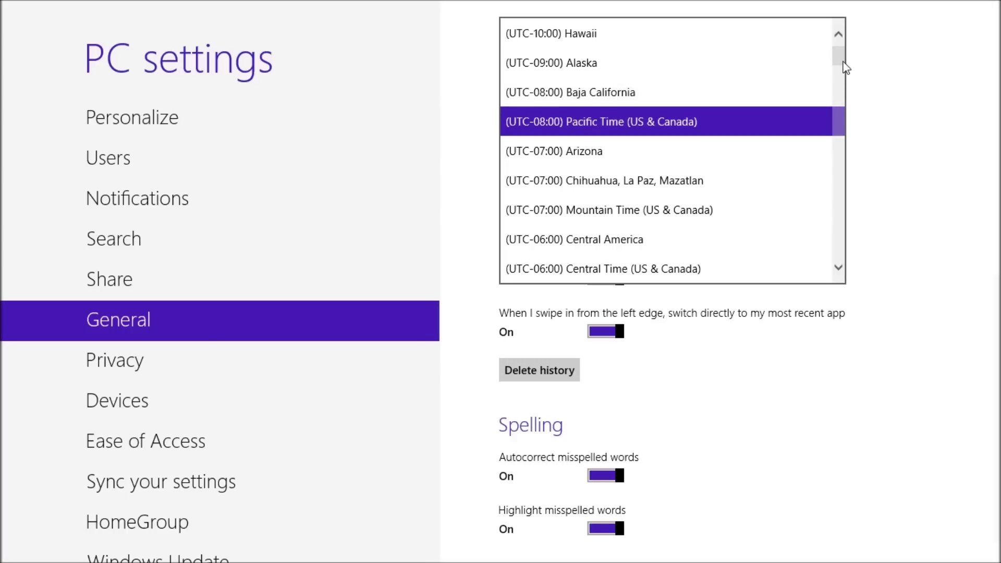
drag(840, 59, 841, 76)
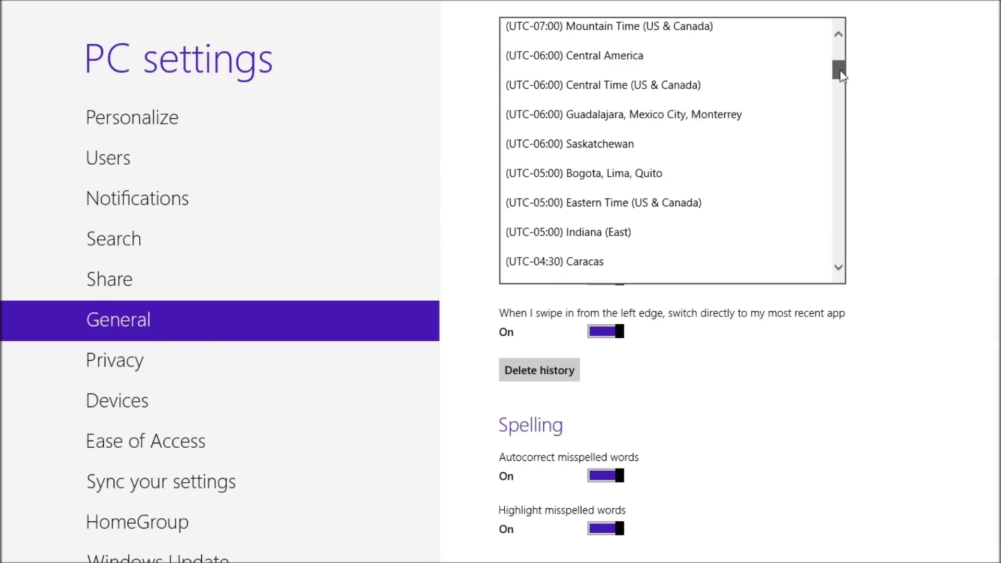
click(645, 203)
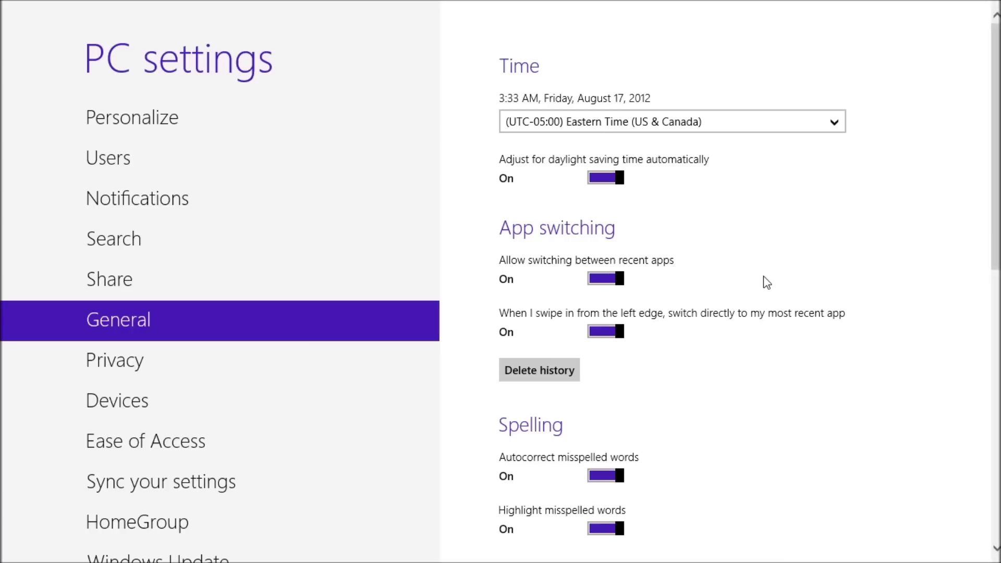
Review the remaining General settings, from app switching, spelling and language to storage, PC refresh, reinstall and advanced startup.
scroll(767, 282, down, 3)
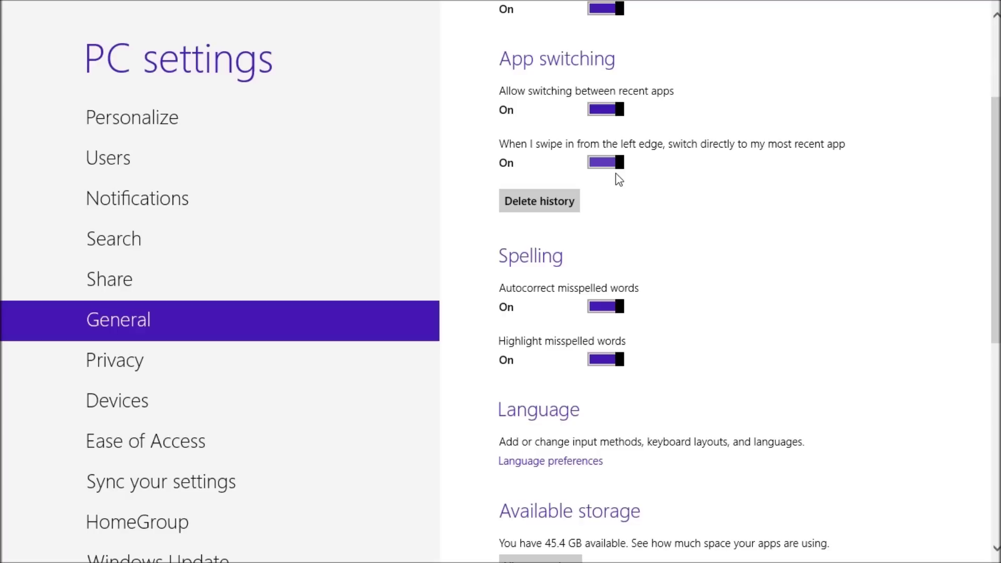
scroll(617, 179, down, 2)
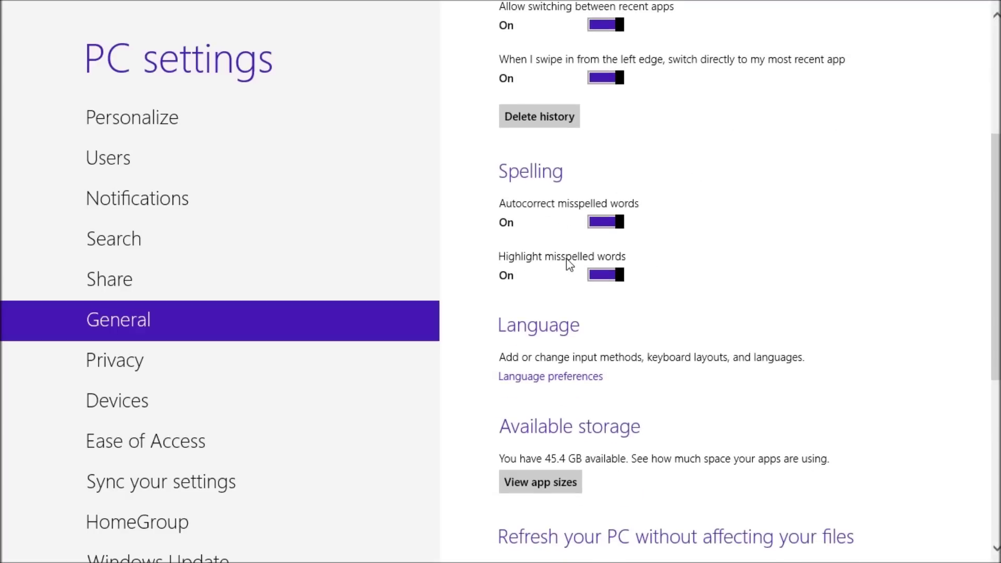
scroll(569, 263, down, 4)
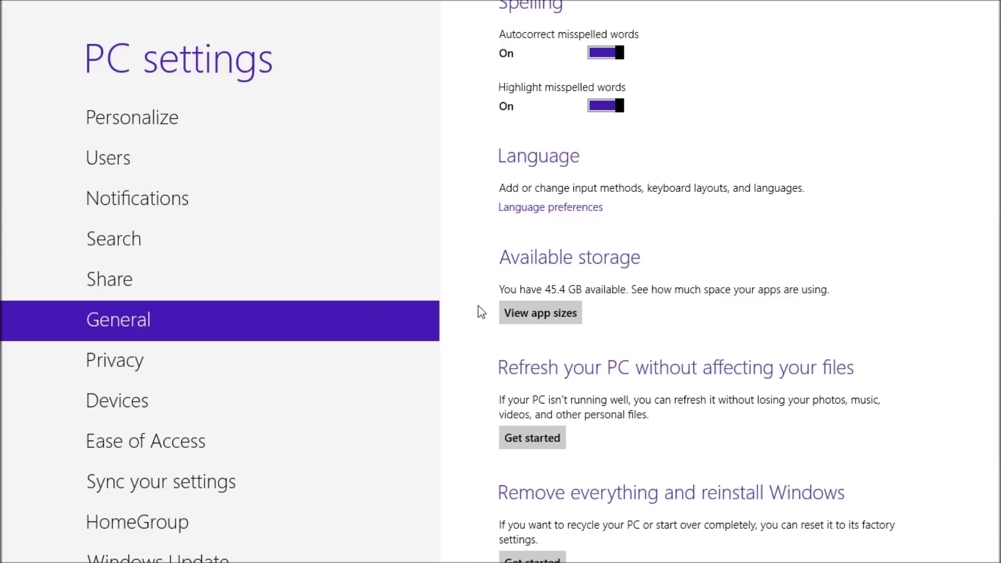
drag(995, 305, 995, 411)
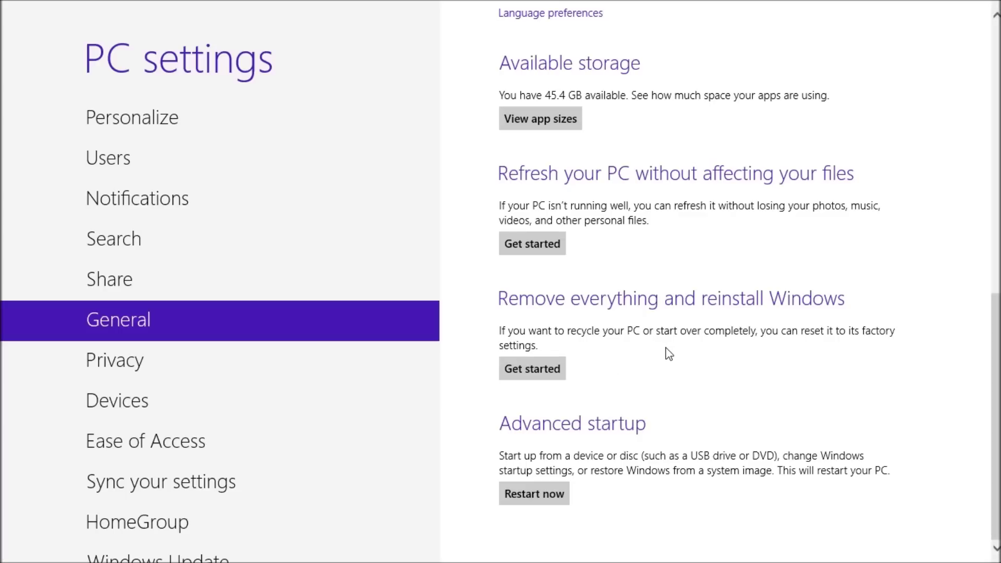
Review the Privacy settings and look through the list of connected devices and the metered connection option.
click(158, 349)
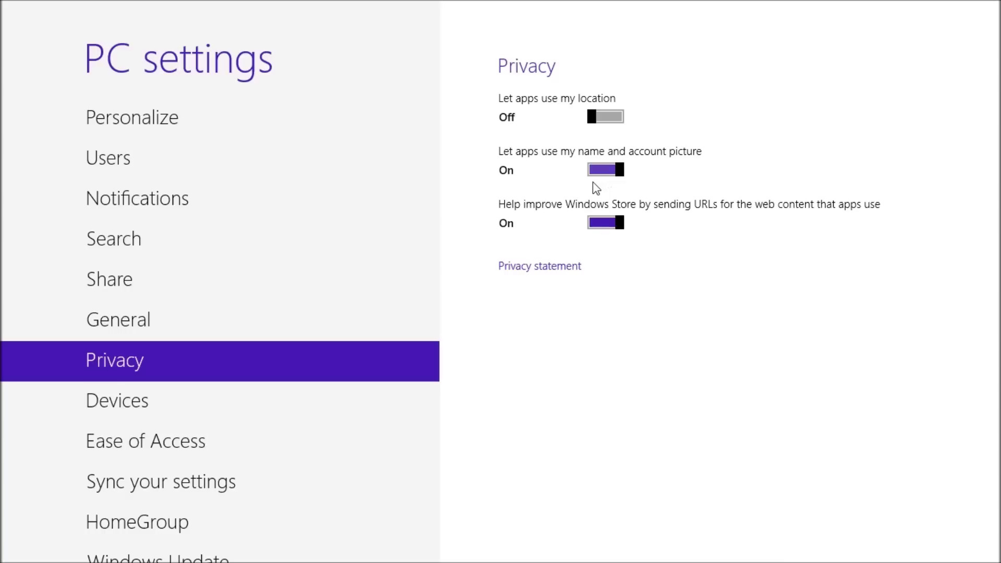
click(159, 400)
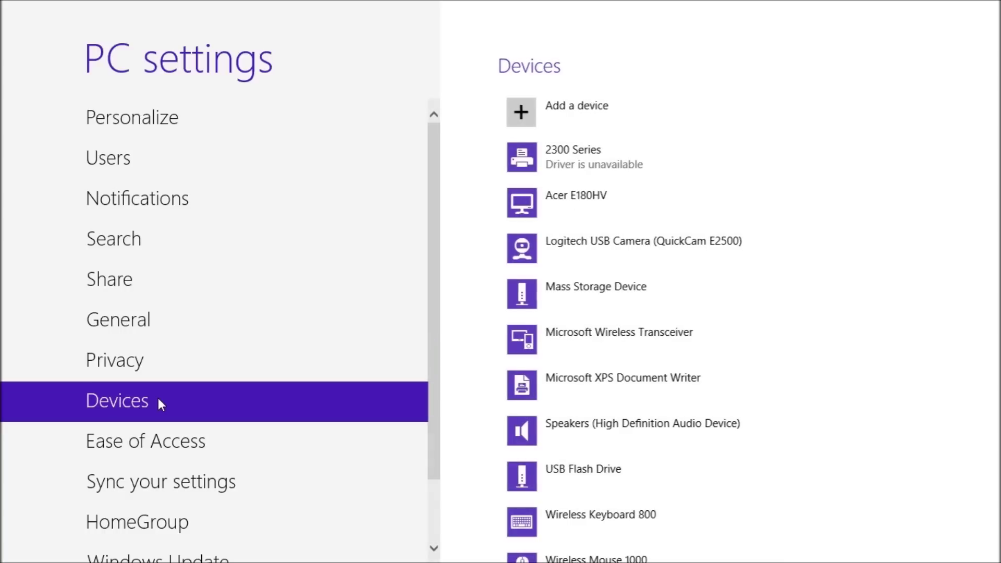
scroll(575, 305, down, 5)
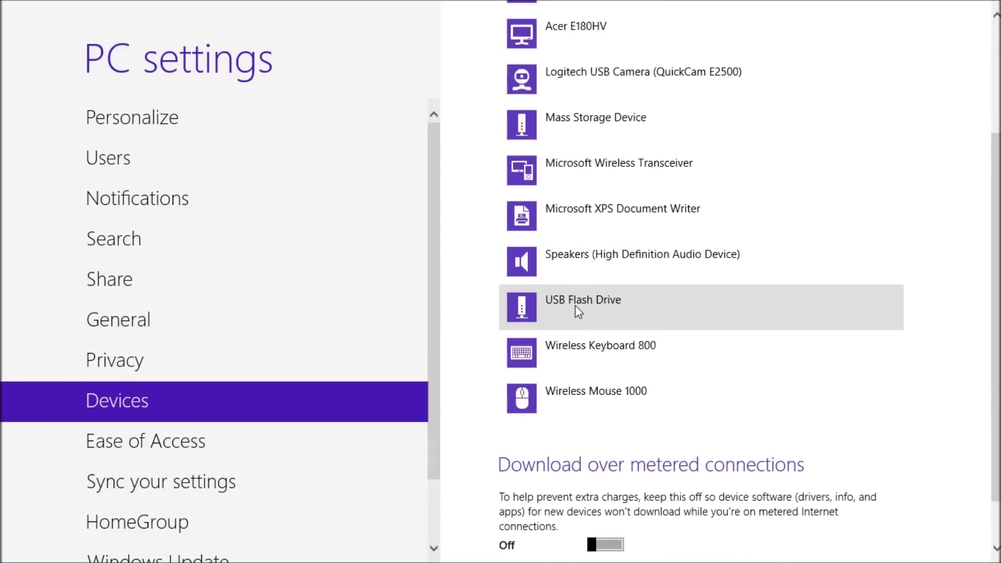
scroll(575, 311, up, 5)
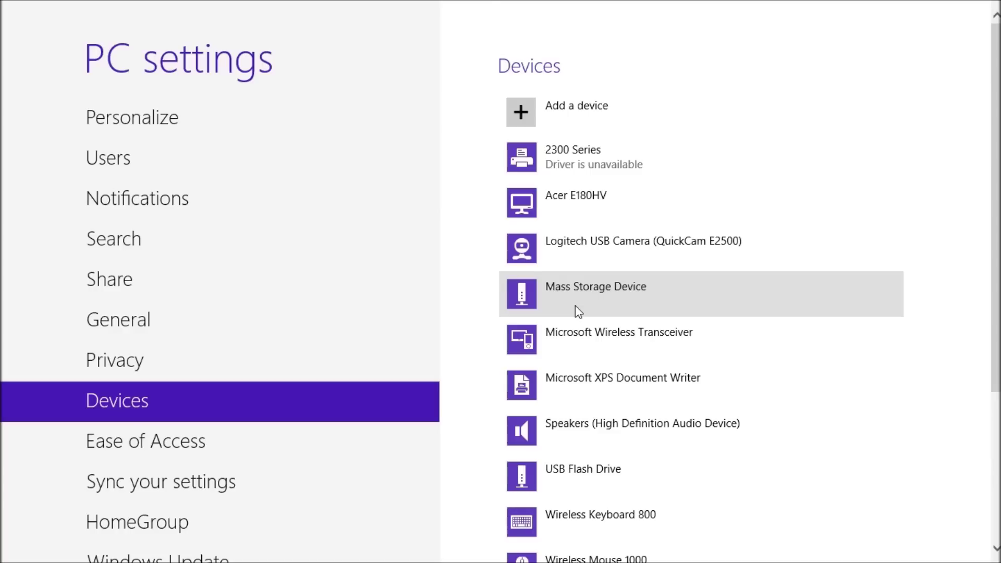
scroll(575, 306, down, 2)
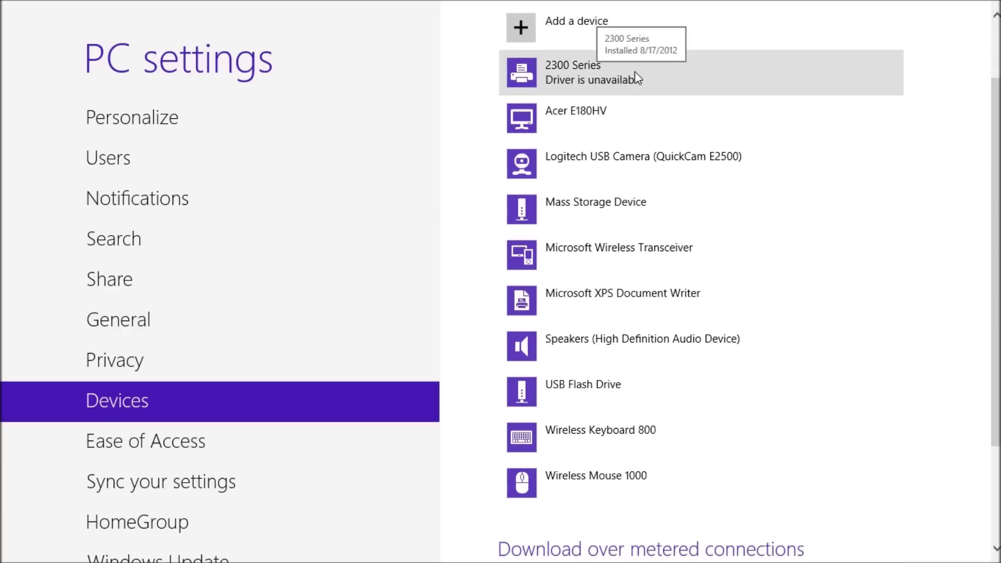
Review the Ease of Access options and the categories of settings that are synced on this PC.
click(173, 441)
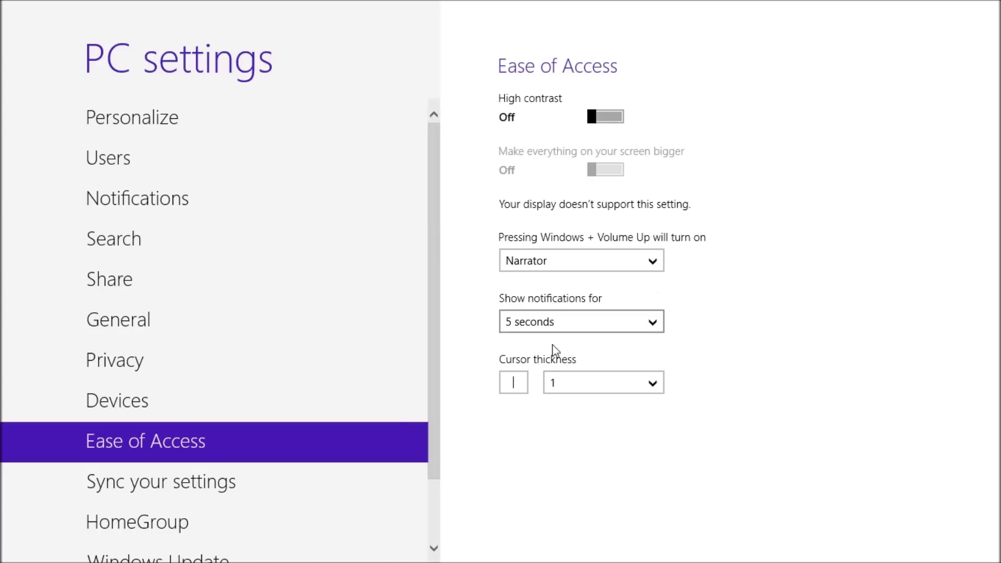
click(196, 489)
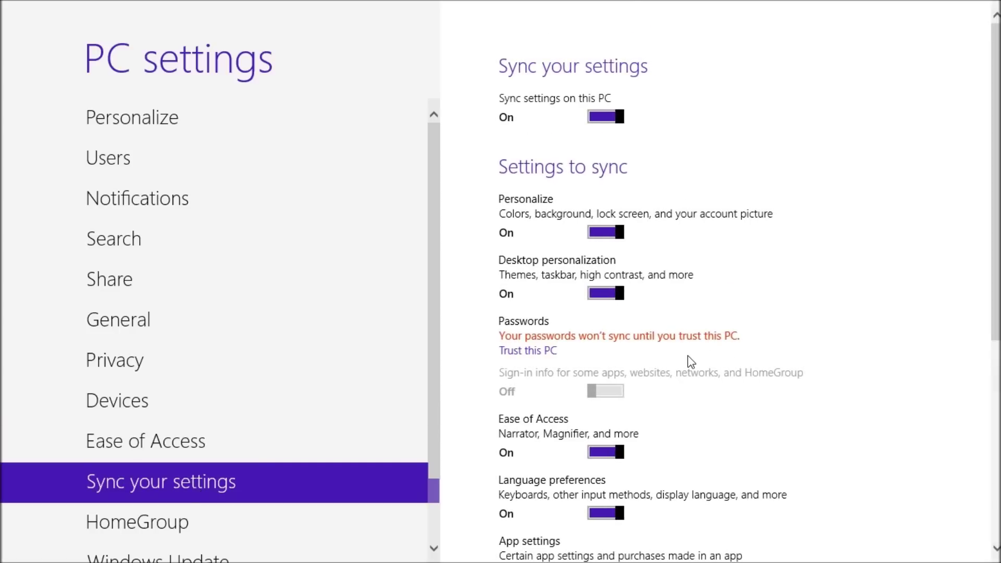
scroll(689, 359, down, 3)
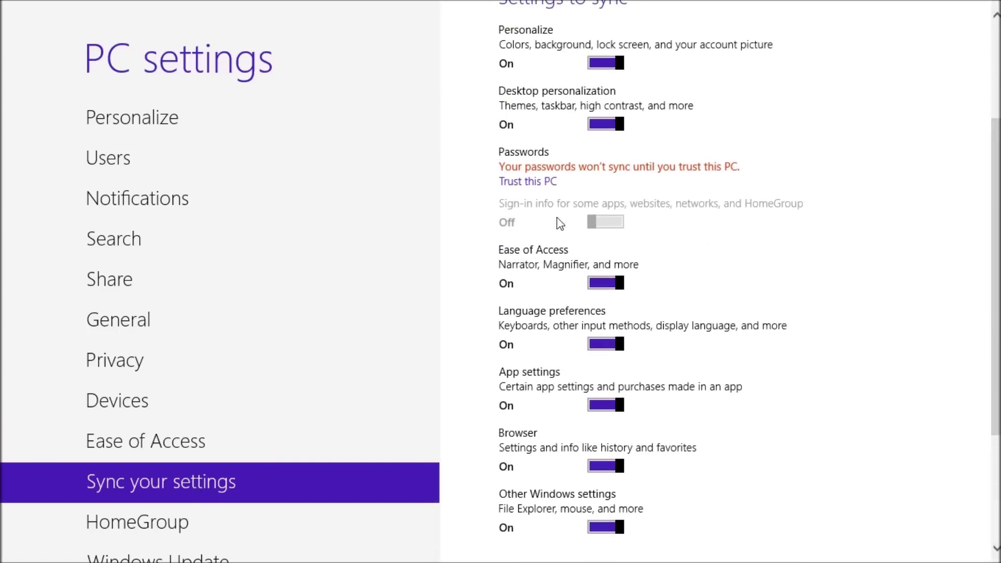
scroll(678, 241, down, 2)
scroll(594, 473, up, 4)
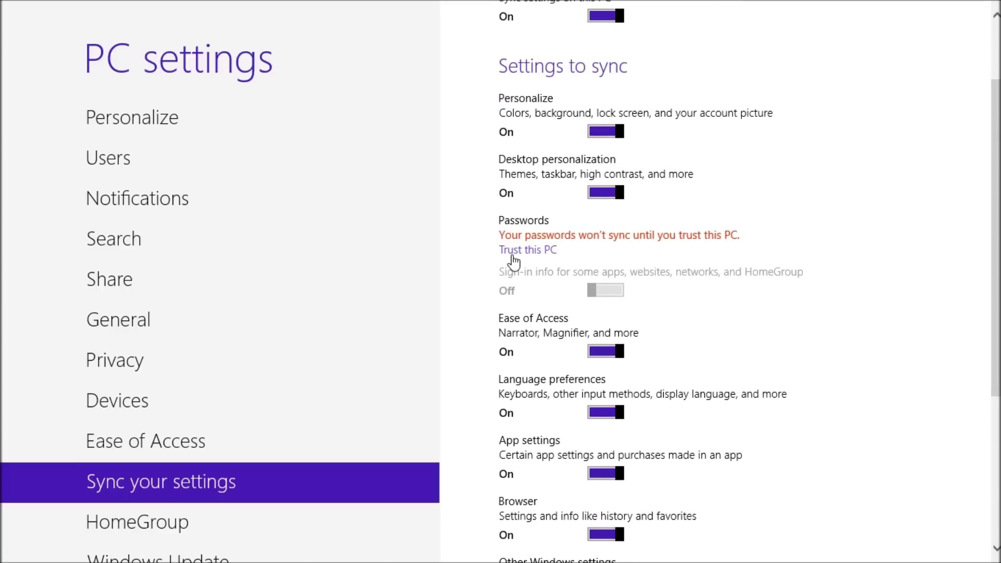
scroll(509, 264, up, 2)
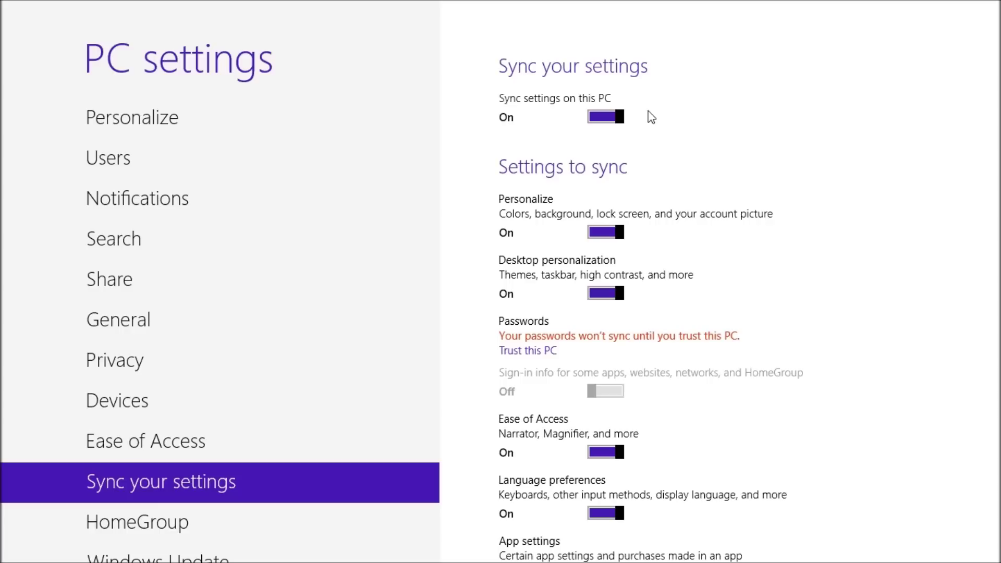
Review the HomeGroup joining options and the Windows Update settings.
scroll(292, 286, down, 3)
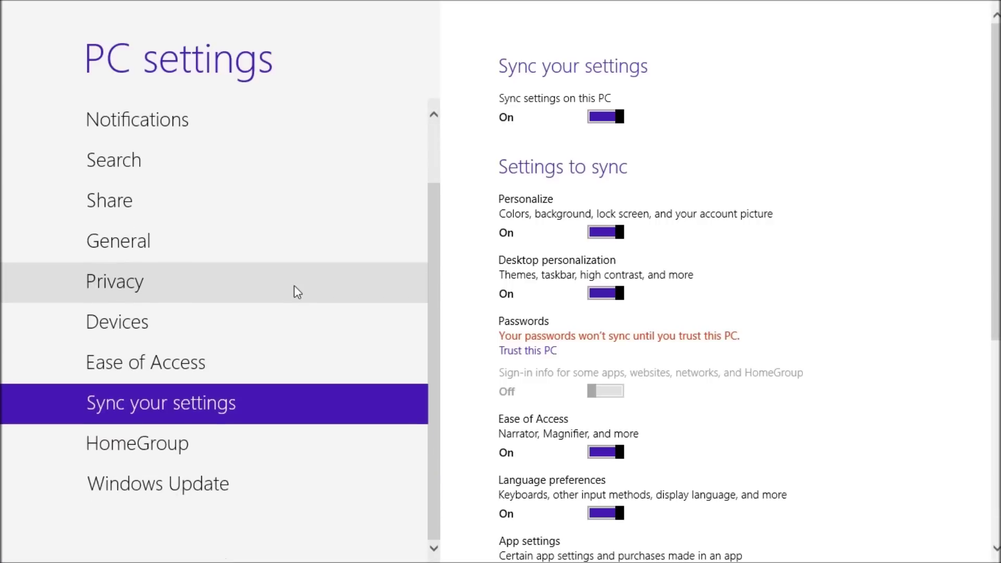
click(235, 451)
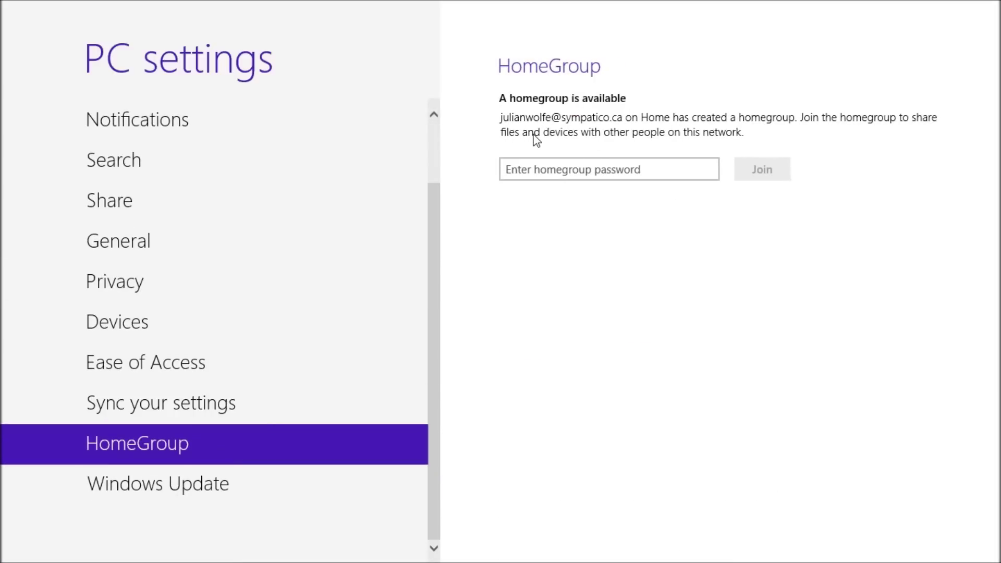
click(134, 499)
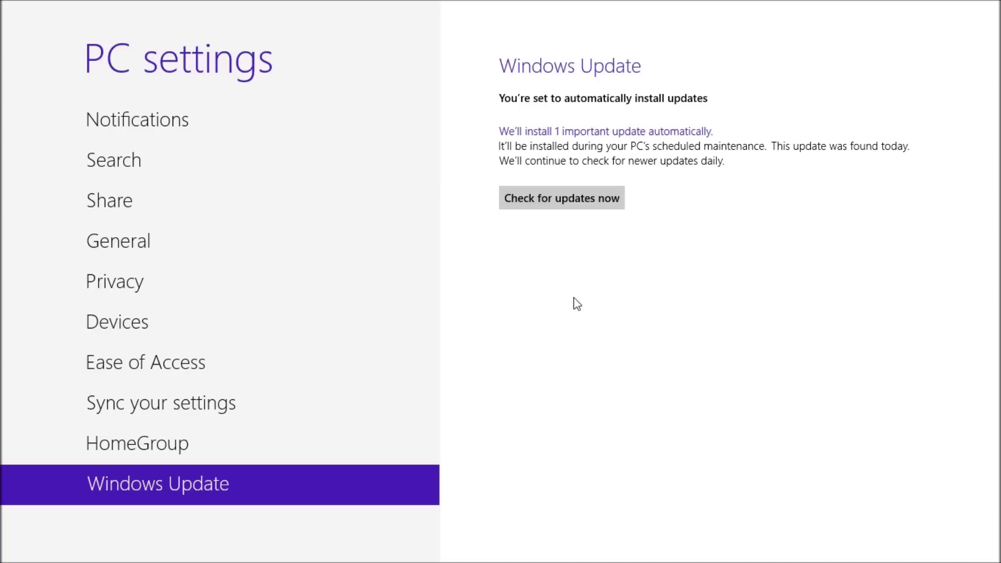
scroll(269, 358, up, 2)
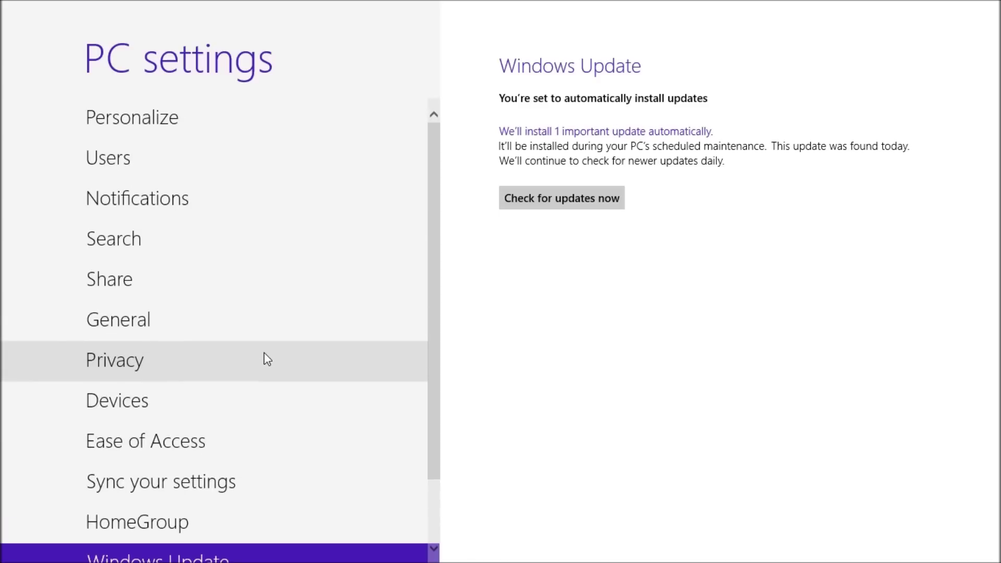
Close PC settings to return to the Start screen, and view its Settings charm before dismissing it.
drag(308, 21, 399, 547)
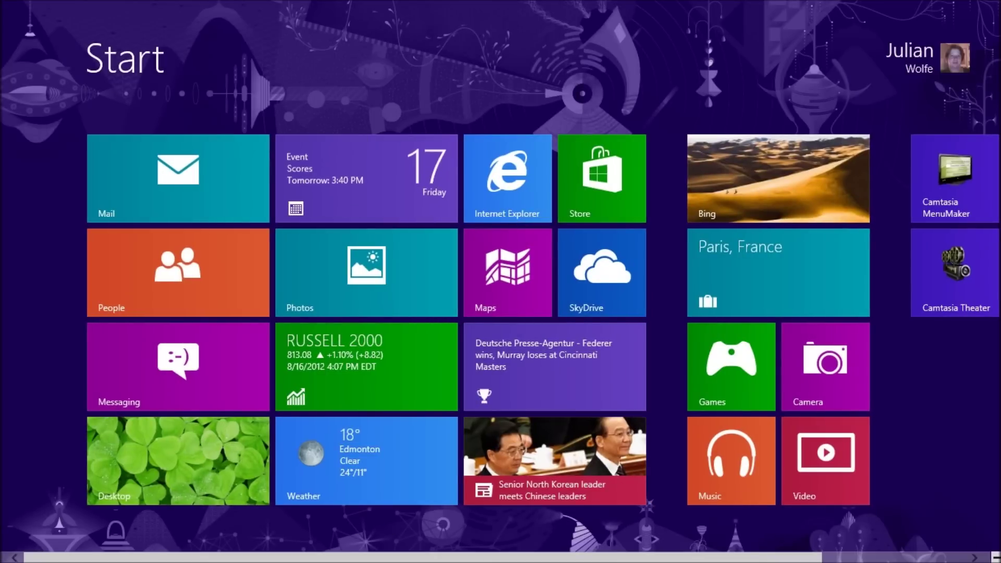
mouse_move(998, 559)
click(987, 448)
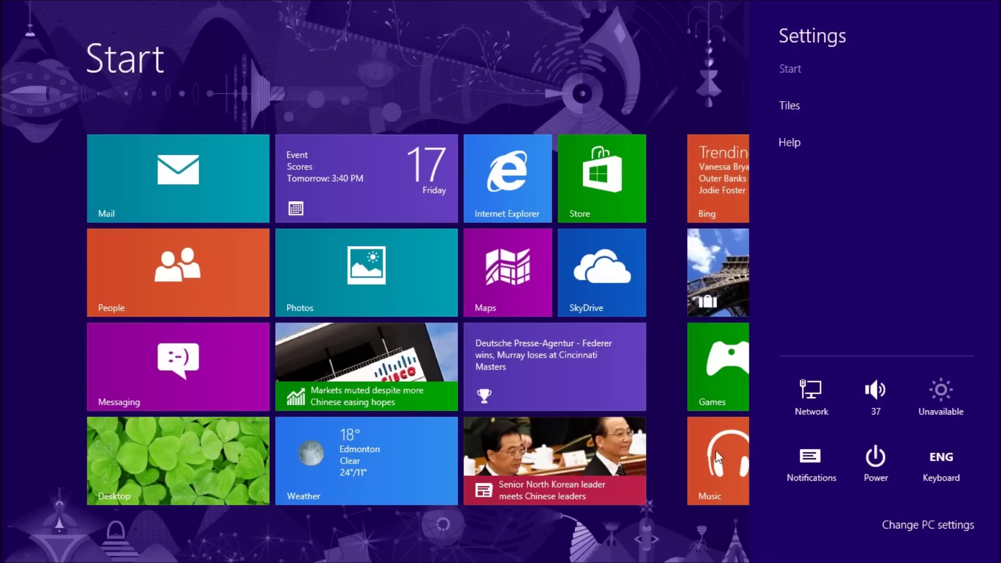
click(393, 532)
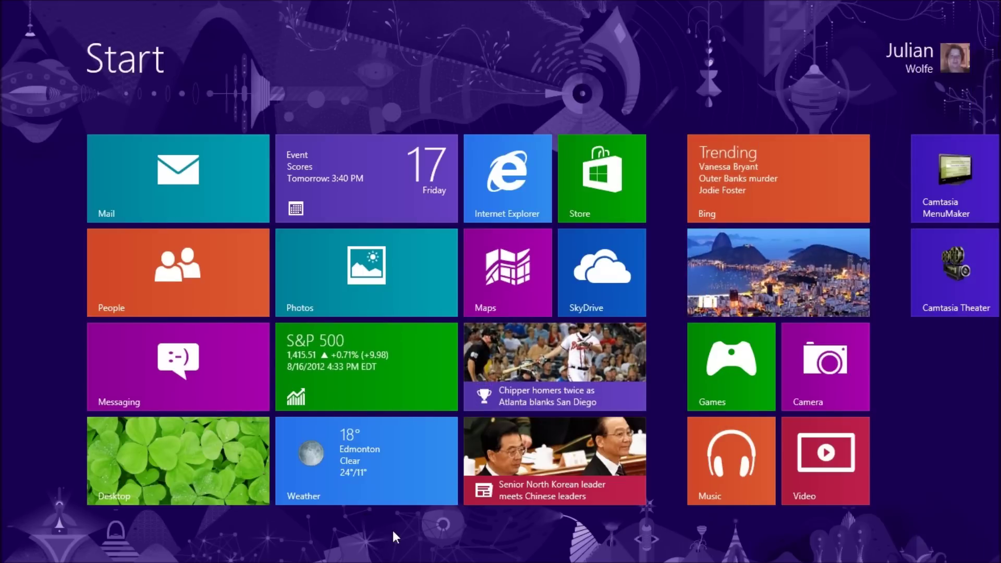
Search the apps for "control", open Control Panel, and look through its System and Security category.
text(control)
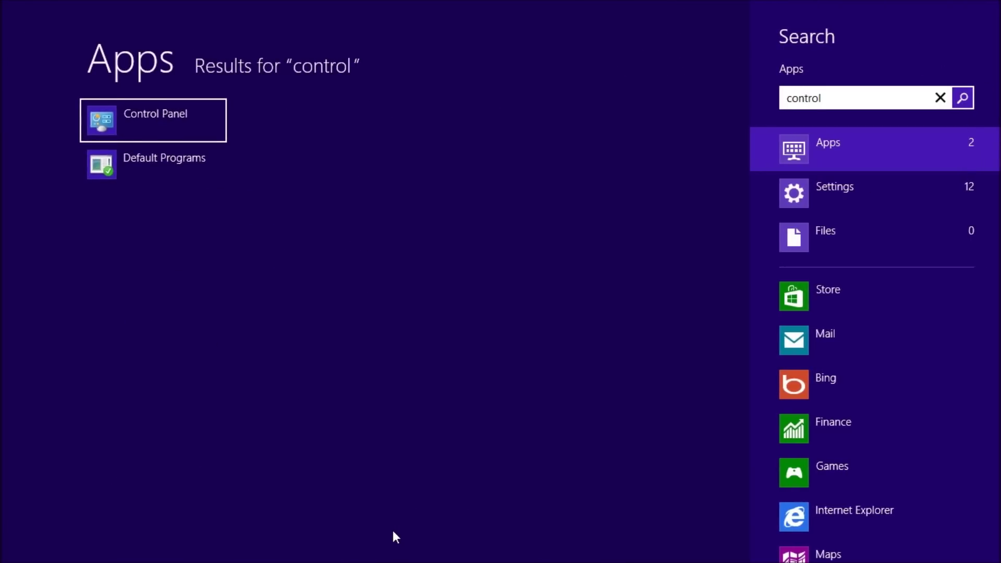
click(165, 123)
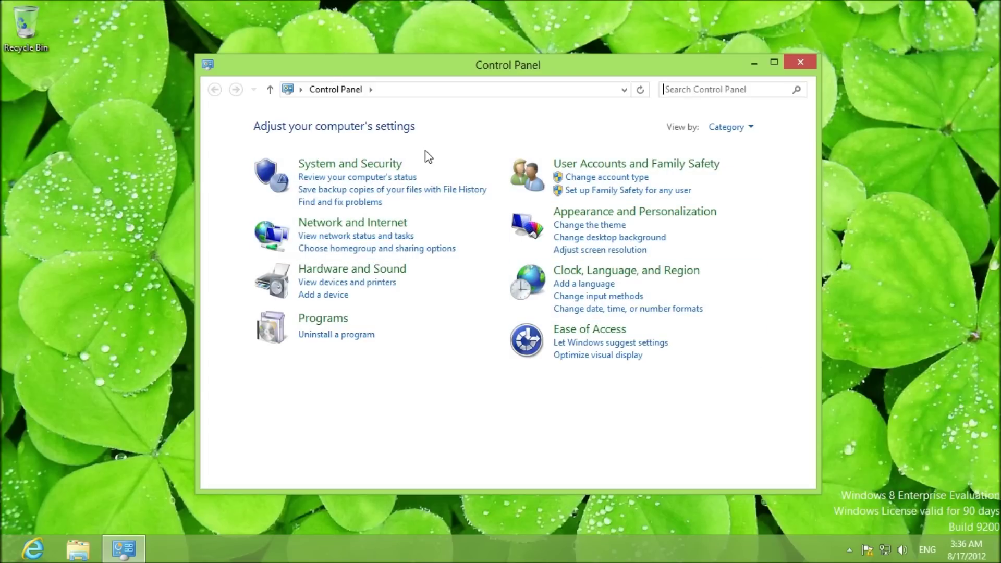
click(350, 165)
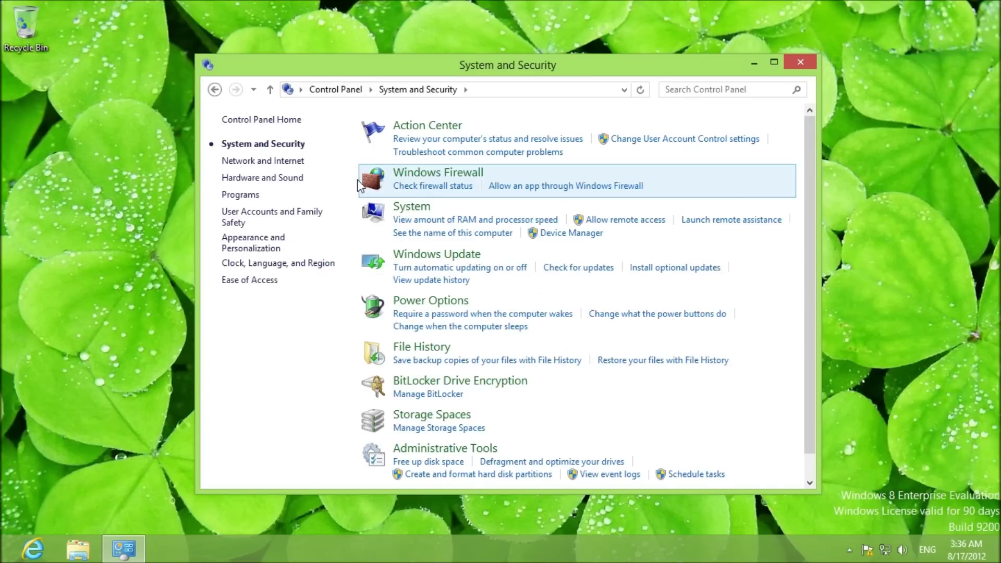
scroll(561, 360, down, 1)
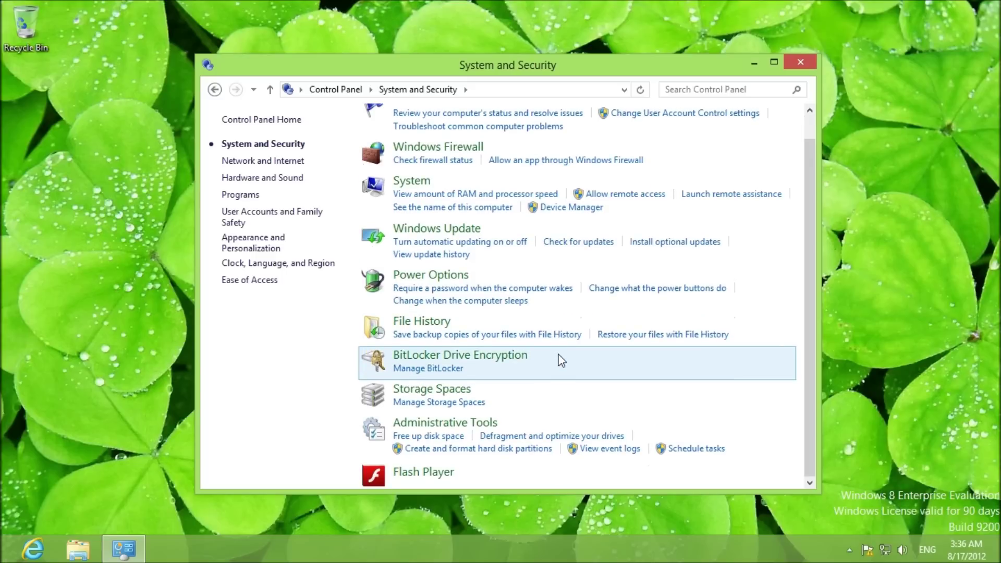
scroll(562, 359, up, 1)
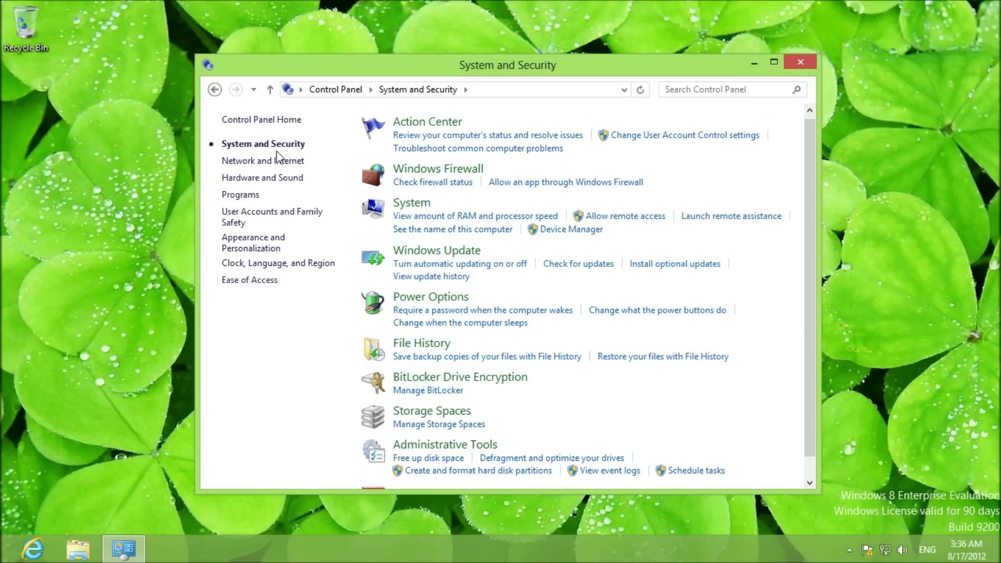
click(214, 89)
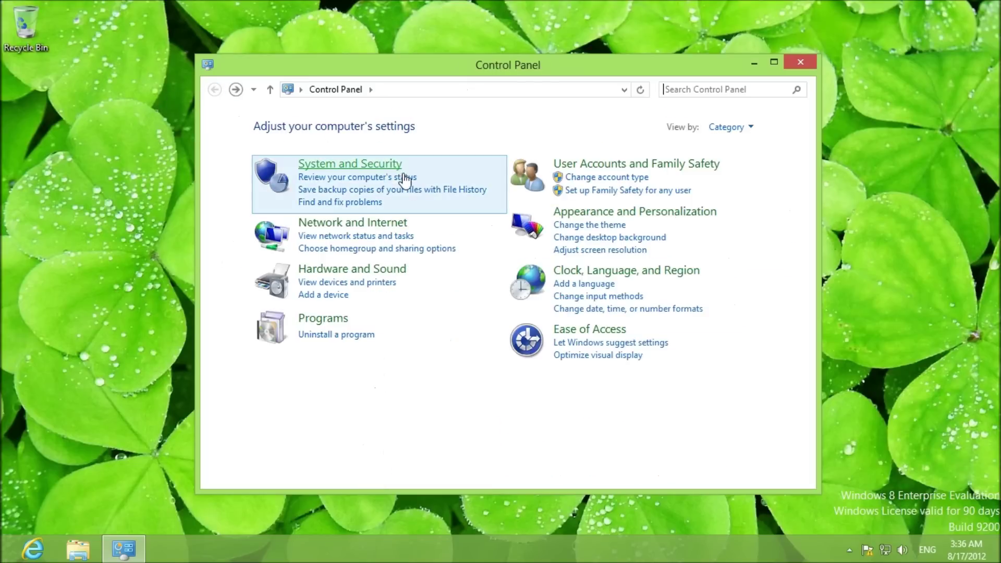
Look through the Network and Internet, User Accounts and Family Safety, and Clock, Language, and Region categories, and close Control Panel.
click(387, 229)
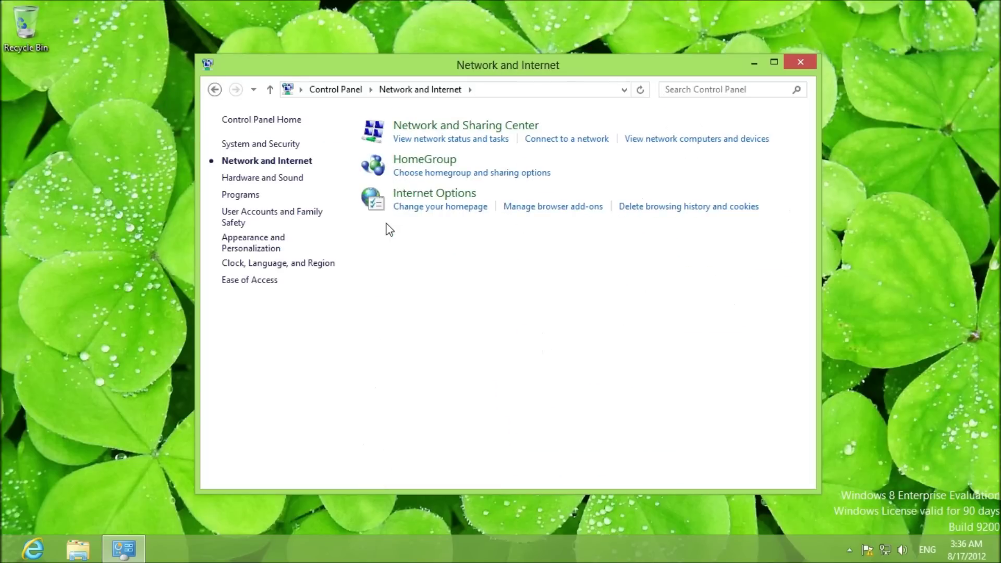
click(214, 90)
click(655, 166)
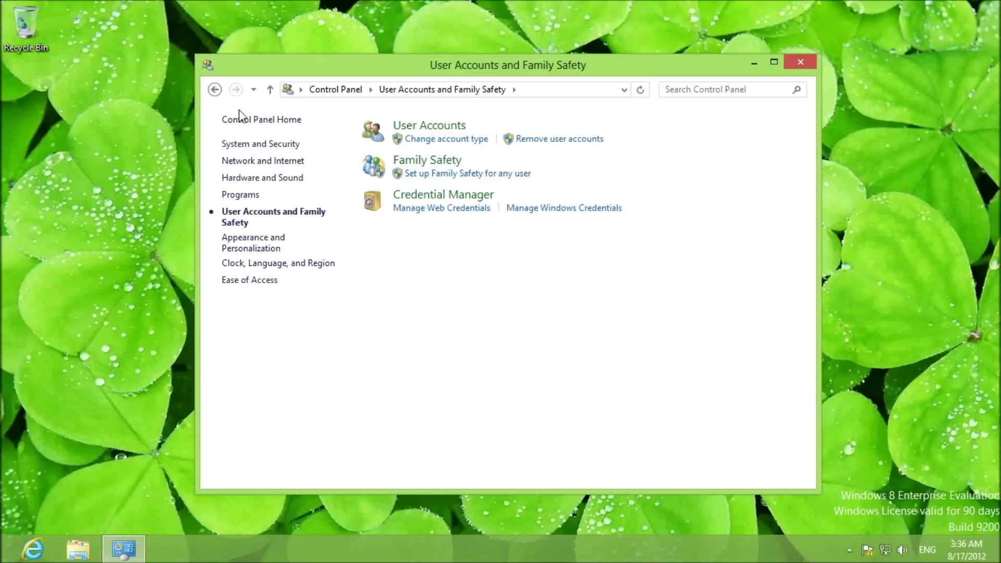
click(215, 91)
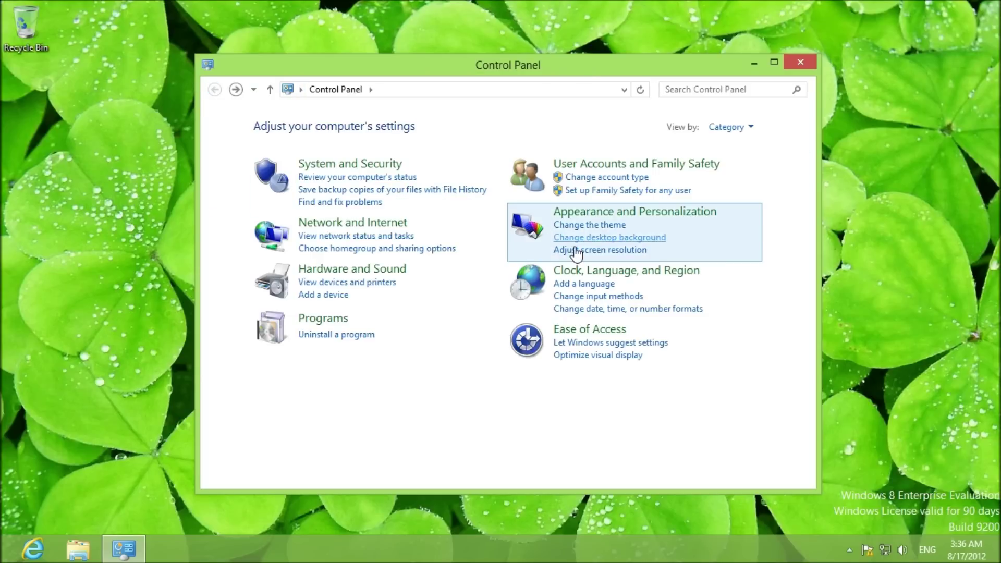
click(636, 272)
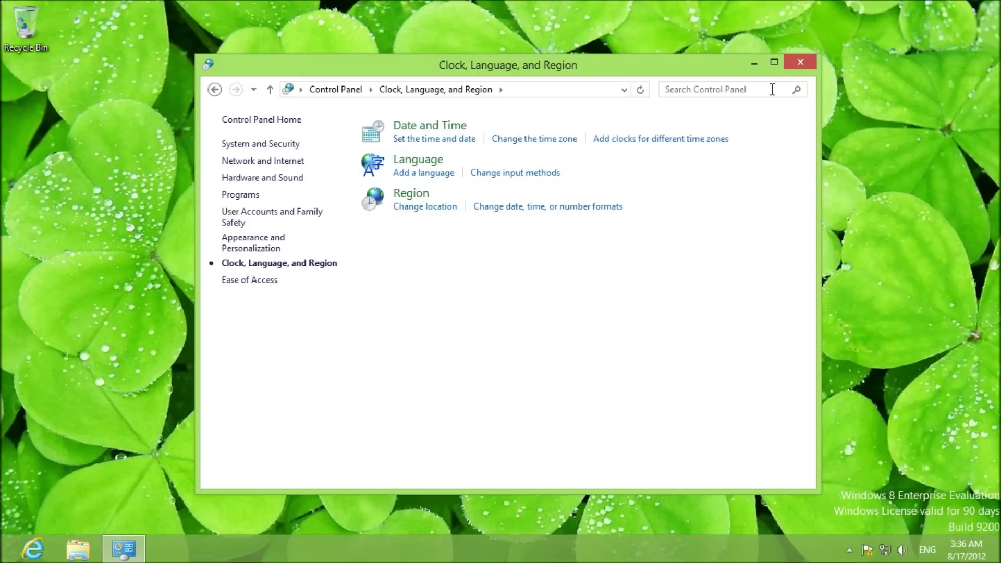
click(801, 65)
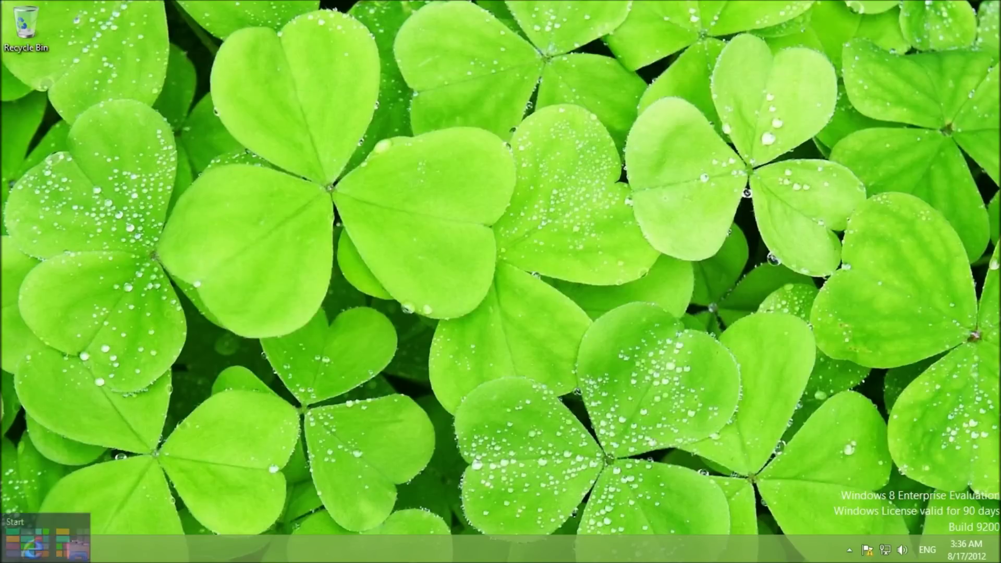
Return to the Start screen and review the options of its Settings charm, dismissing it when done.
click(8, 556)
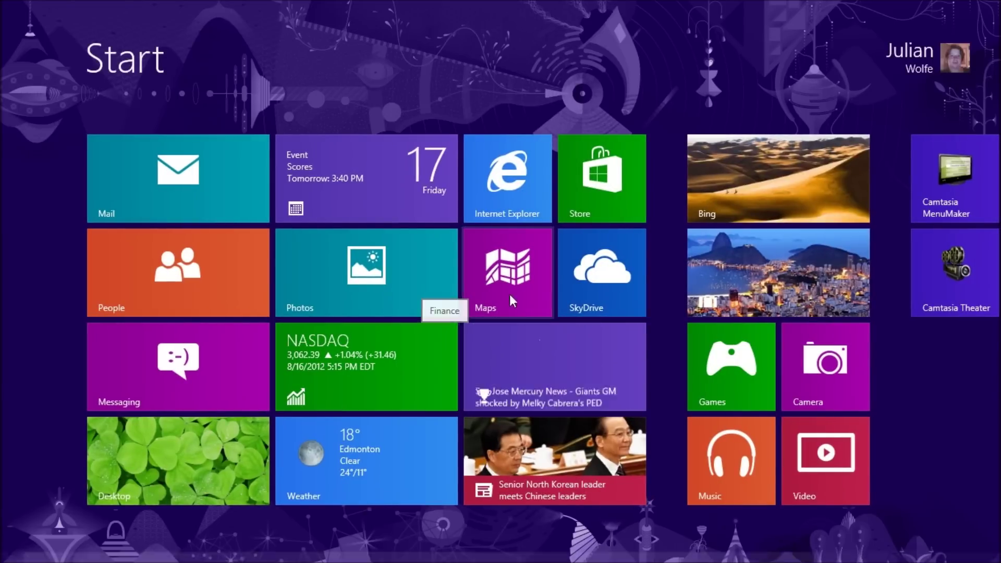
mouse_move(987, 490)
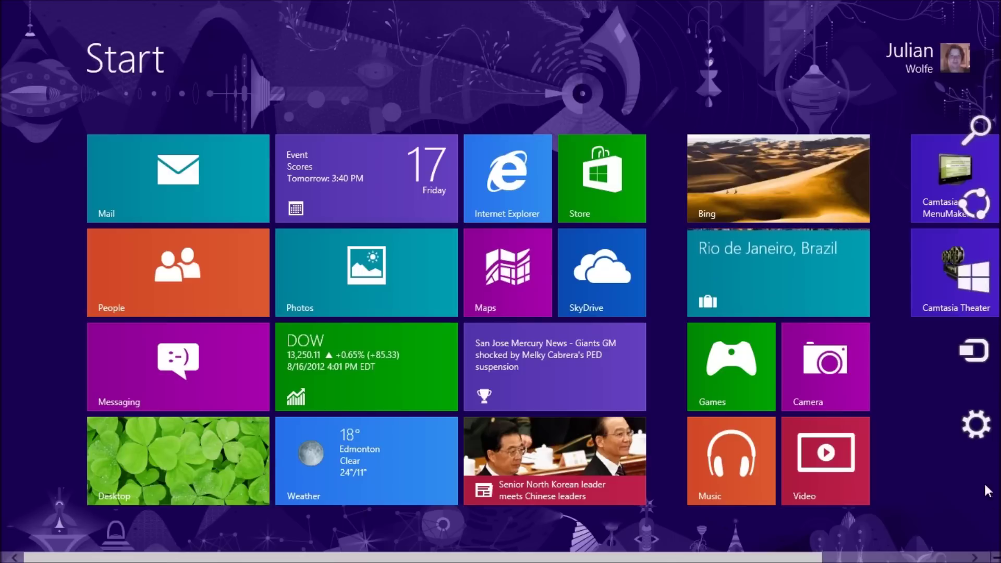
click(979, 420)
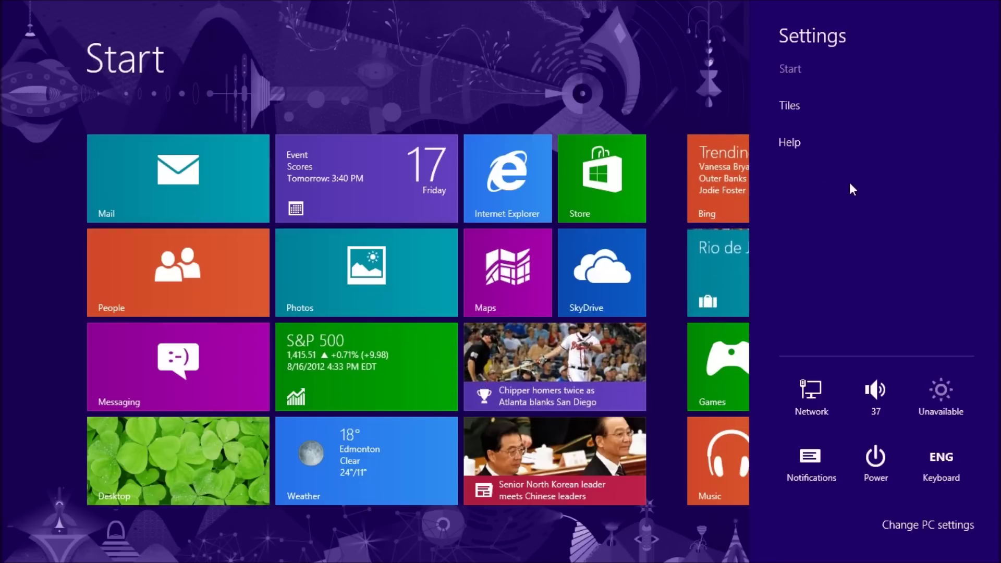
click(442, 104)
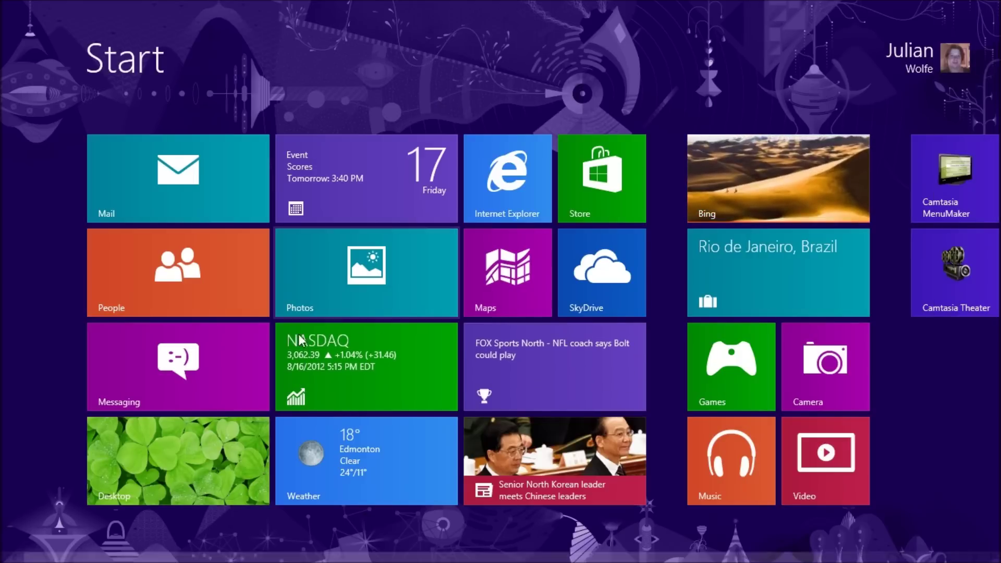